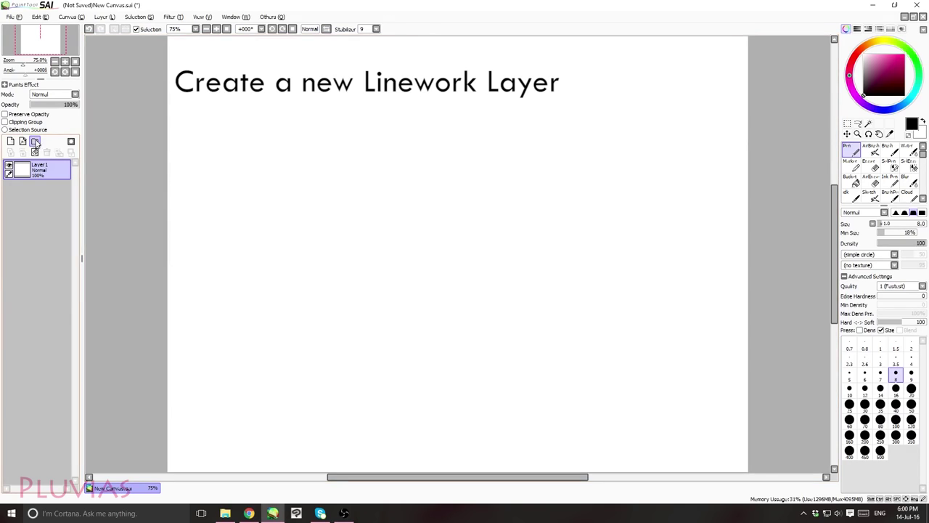
- Create a new linework layer and draw a circle with the Curve tool, rotating the canvas in increments and placing each point at one fixed spot
click(22, 141)
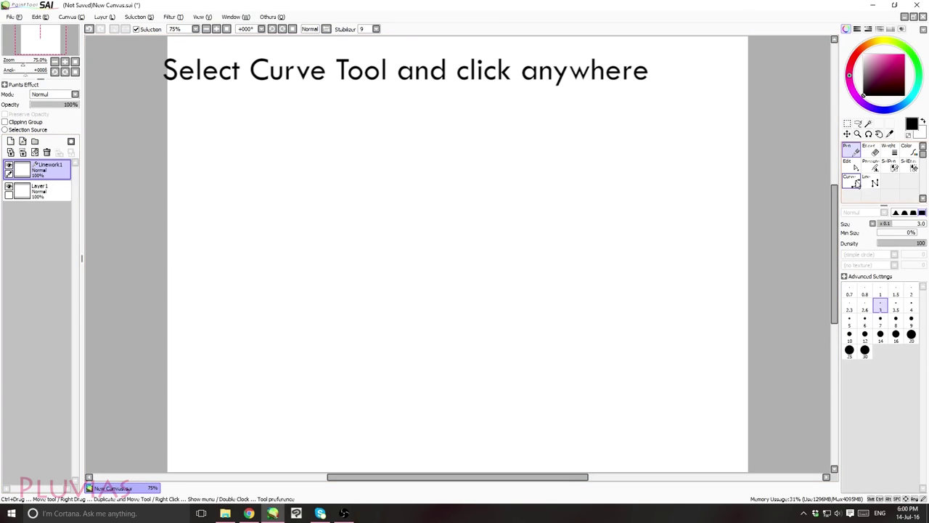
click(854, 182)
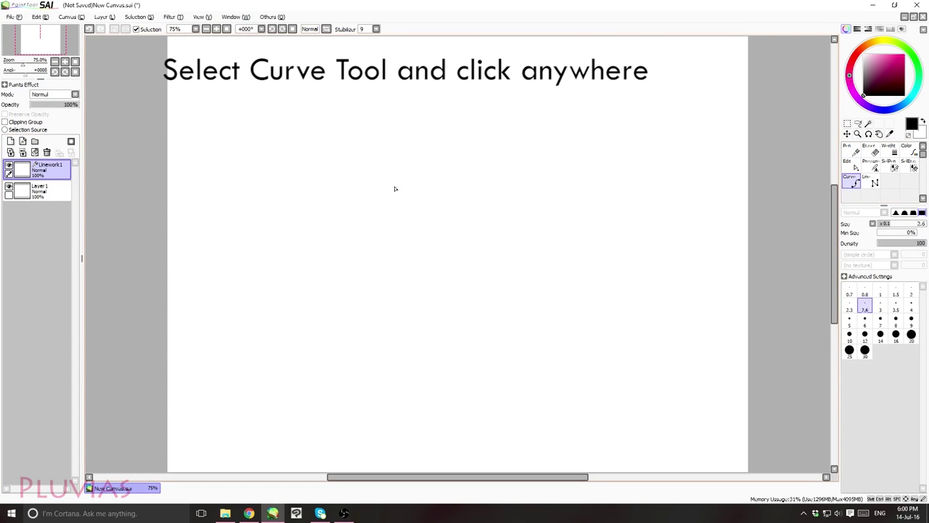
key(End)
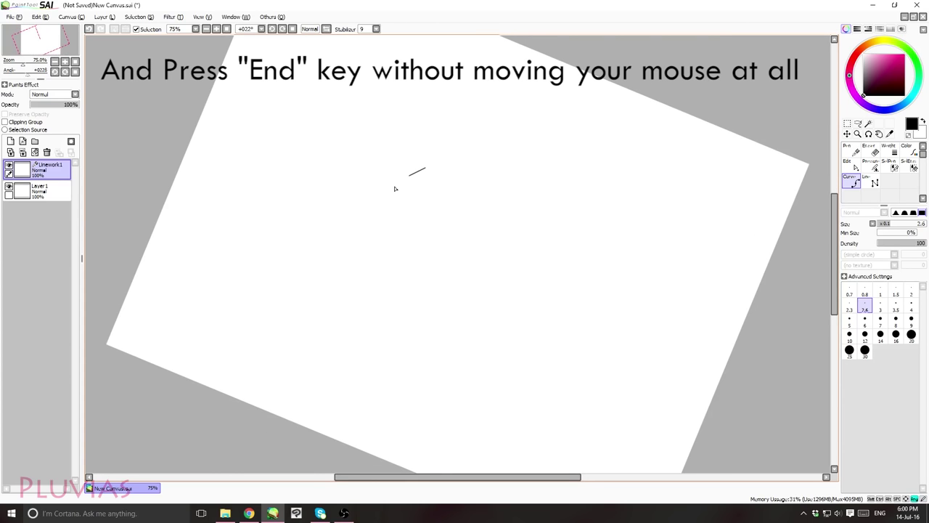
key(End)
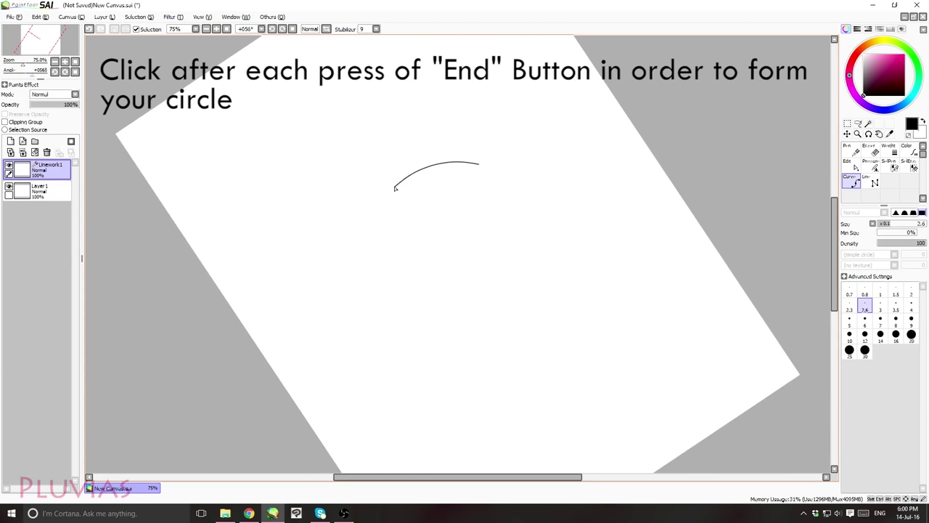
key(End)
key(End)
click(396, 188)
key(End)
key(End)
click(396, 188)
key(End)
key(End)
key(End)
click(396, 188)
key(End)
key(End)
click(396, 188)
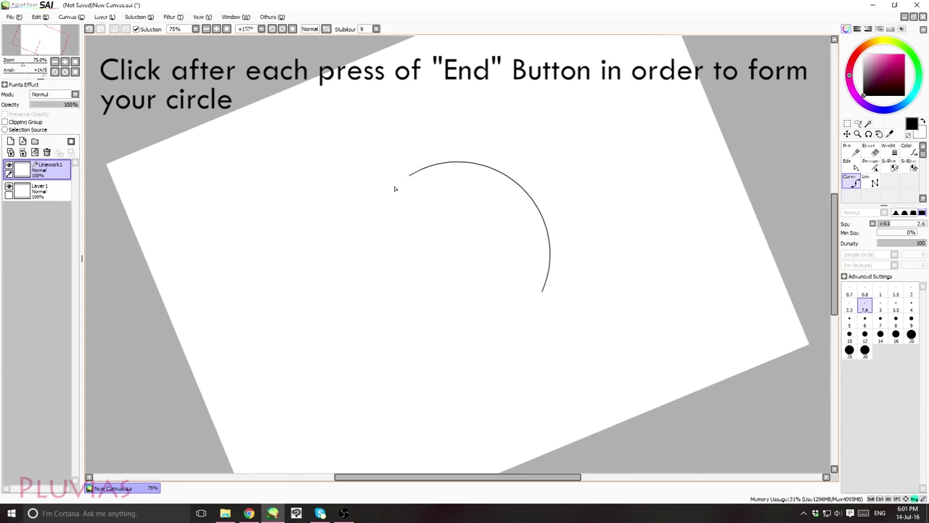
click(396, 188)
key(End)
key(End)
click(396, 188)
key(End)
key(End)
click(395, 188)
key(End)
key(End)
key(End)
click(396, 188)
key(End)
key(End)
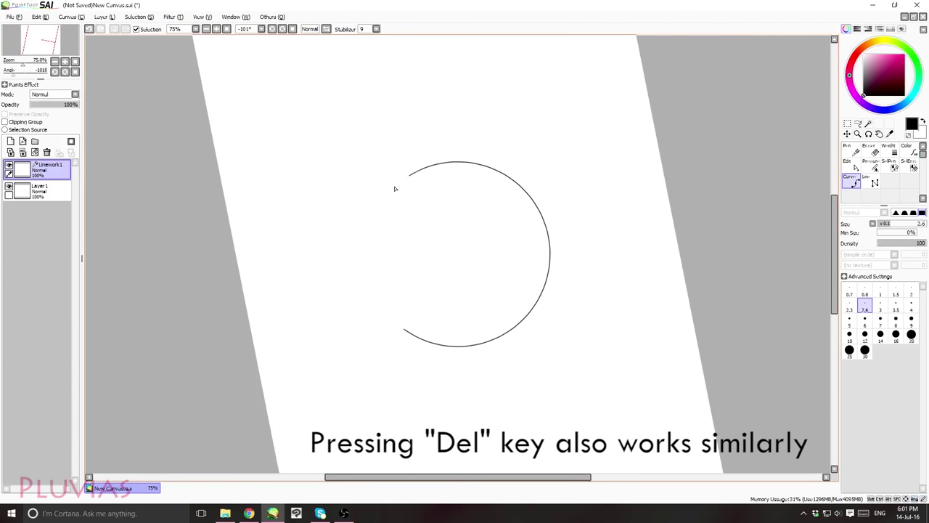
key(End)
key(End)
click(396, 188)
key(End)
key(End)
click(395, 189)
key(End)
key(End)
click(396, 188)
key(End)
key(End)
click(396, 188)
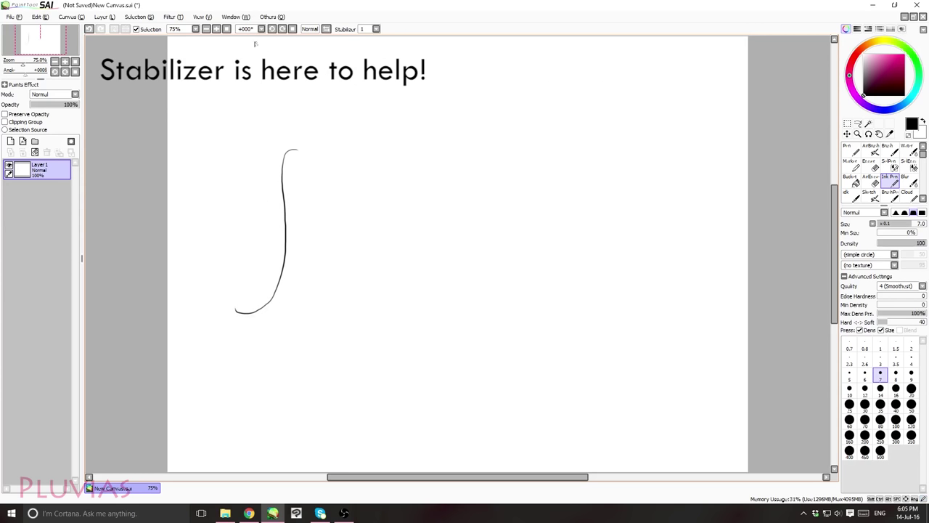
- Zoom the canvas to 100%, set the stabilizer to 10 and draw a second S-shaped stroke beside the first
click(216, 29)
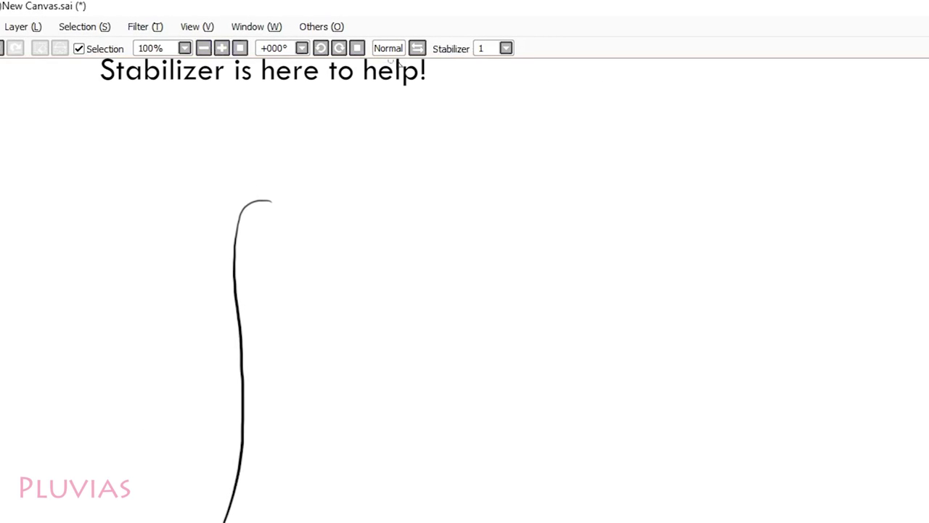
click(481, 50)
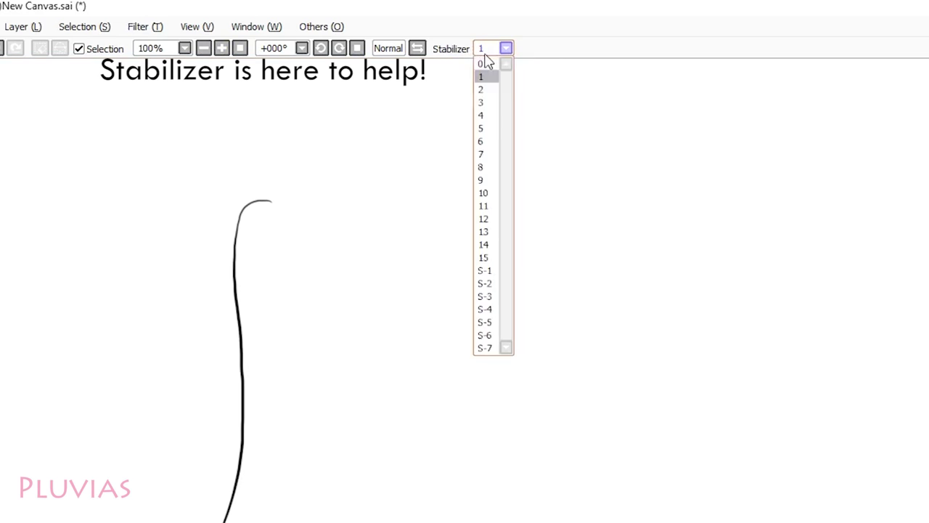
click(484, 193)
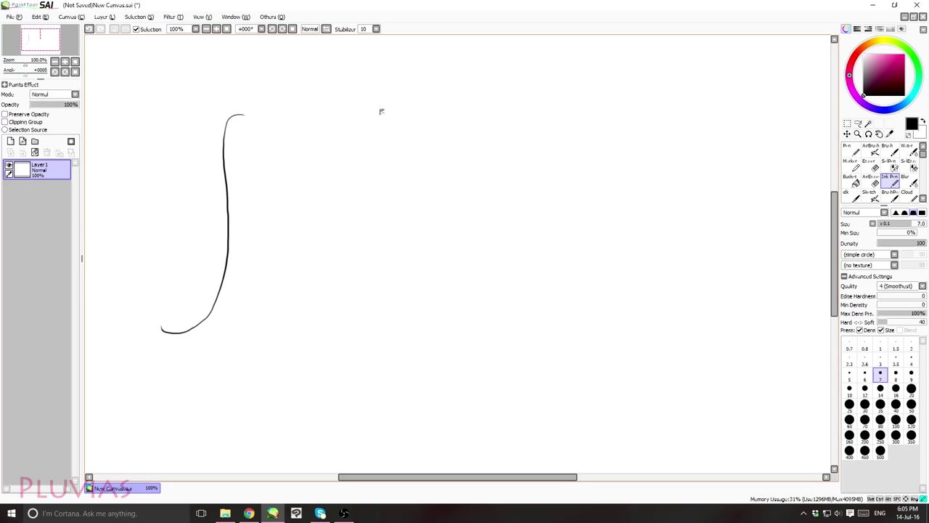
drag(380, 111, 367, 140)
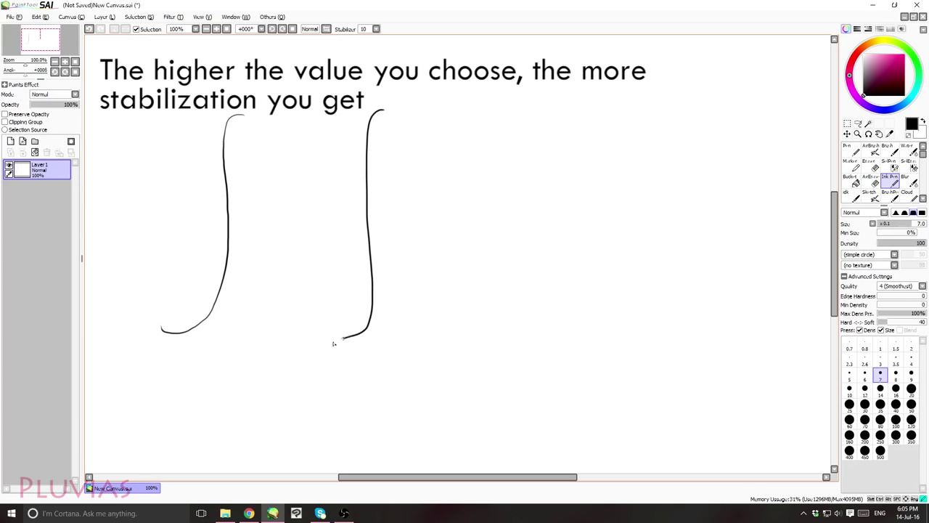
- Raise the stabilizer to one of the highest S levels and draw a third S-shaped stroke beside the other two
click(376, 28)
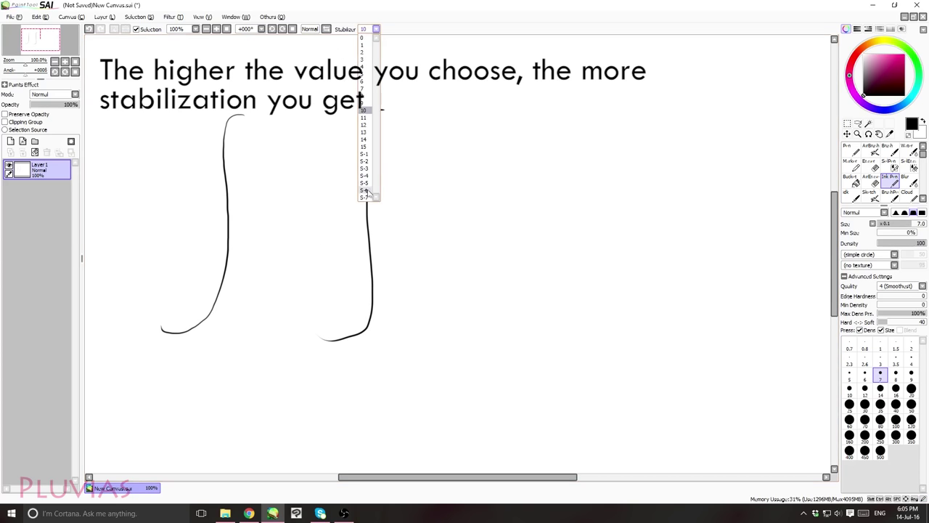
click(370, 193)
mouse_move(522, 107)
mouse_down()
mouse_move(502, 238)
mouse_move(452, 329)
mouse_up()
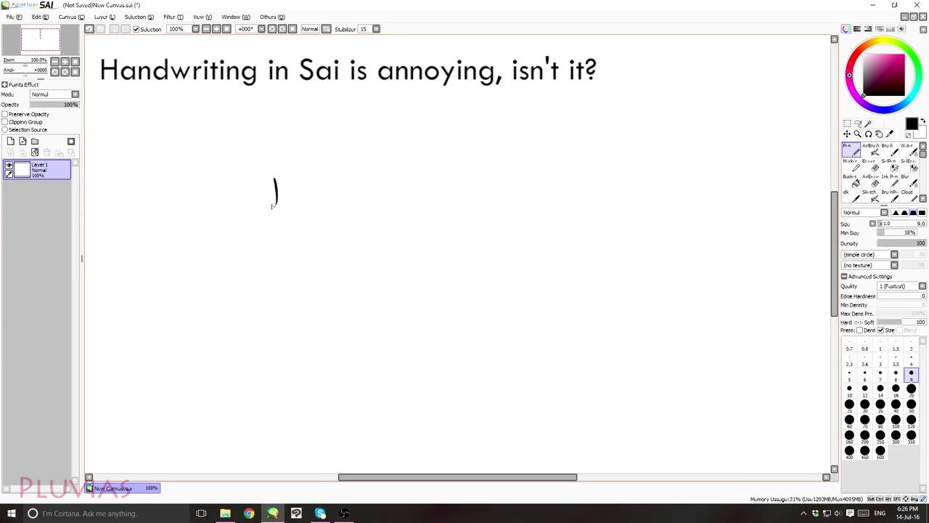
- Handwrite "I want to write" with the Pen at stabilizer 15, followed by a ">□<" face
mouse_move(264, 178)
mouse_down()
mouse_move(397, 178)
mouse_move(479, 182)
mouse_move(469, 177)
mouse_move(496, 188)
mouse_up()
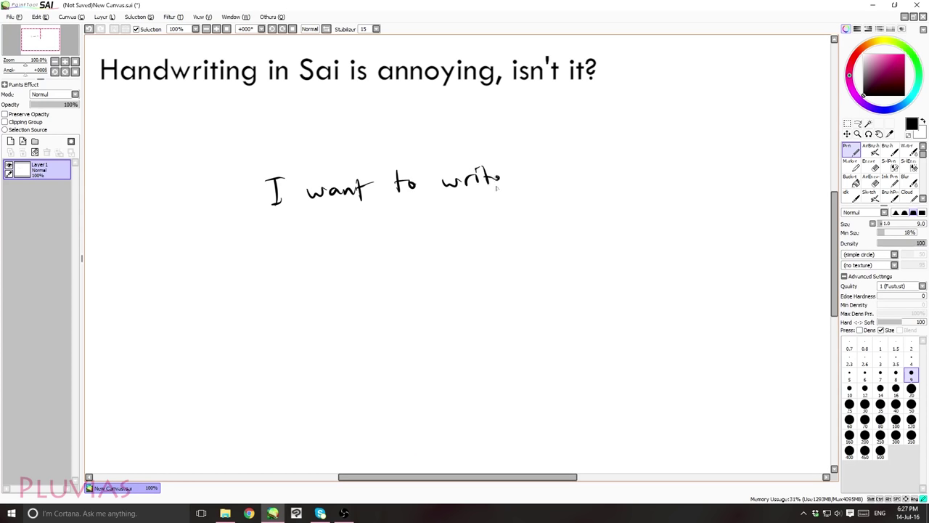
drag(573, 163, 575, 183)
drag(615, 159, 616, 176)
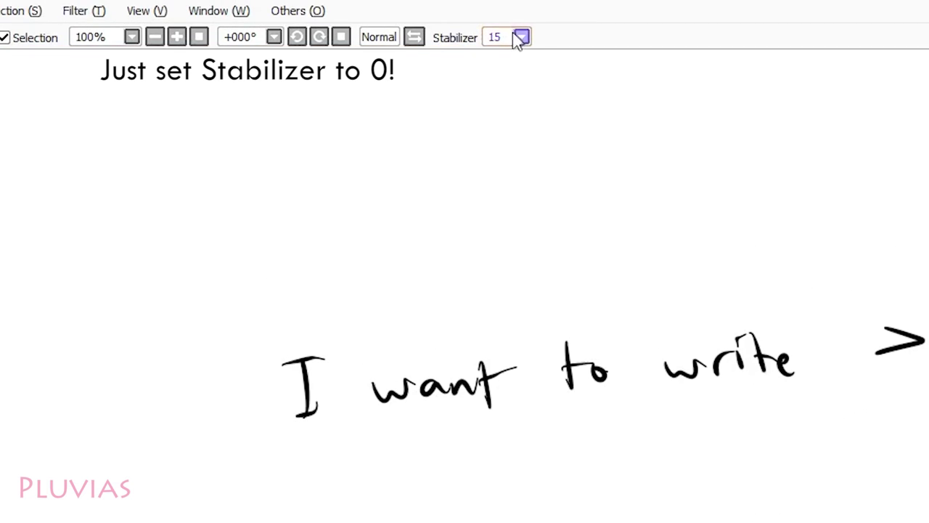
- Set the stabilizer to 0 and handwrite "I want to write" again below the first line
click(376, 28)
click(508, 56)
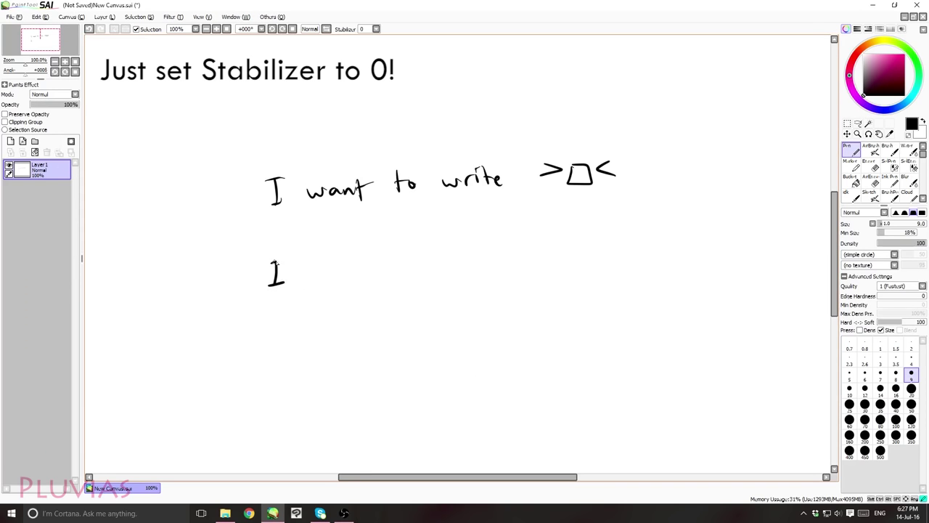
drag(270, 262, 286, 260)
drag(304, 270, 337, 283)
drag(340, 283, 350, 283)
drag(355, 264, 357, 283)
drag(350, 271, 363, 270)
drag(432, 270, 449, 269)
drag(452, 273, 462, 272)
drag(470, 271, 471, 283)
click(469, 264)
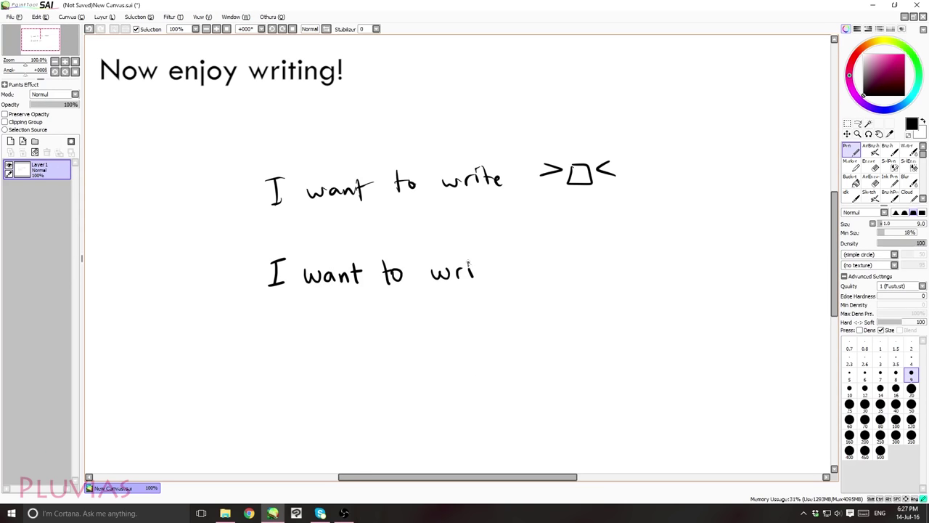
- Handwrite a short exclamation ending in an exclamation mark below the two handwritten lines
drag(465, 324, 465, 354)
mouse_move(490, 328)
mouse_down()
mouse_move(468, 353)
mouse_move(503, 327)
mouse_move(500, 353)
mouse_up()
drag(518, 320, 516, 338)
click(518, 347)
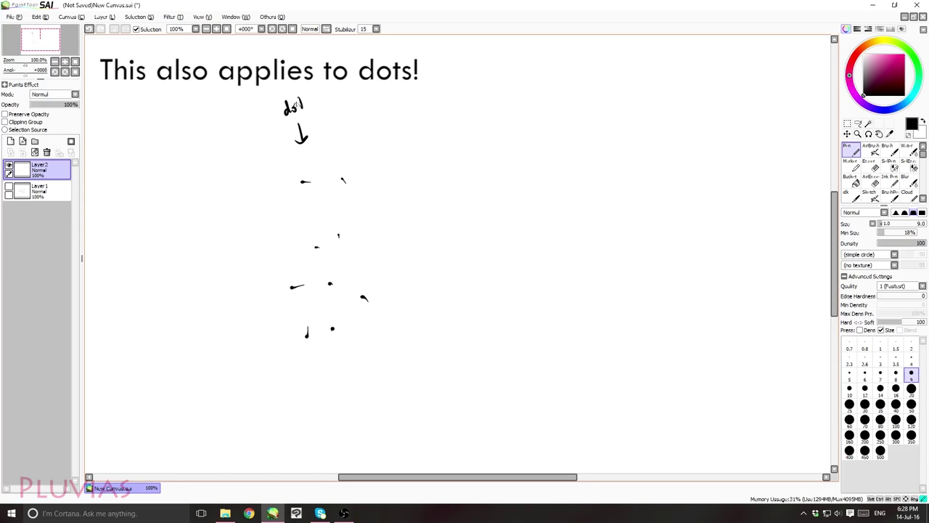
- Set the stabilizer to 0 on the dots canvas and handwrite a label in the empty area beside the first set of dots
click(375, 30)
click(366, 39)
drag(491, 89, 496, 96)
drag(498, 91, 504, 92)
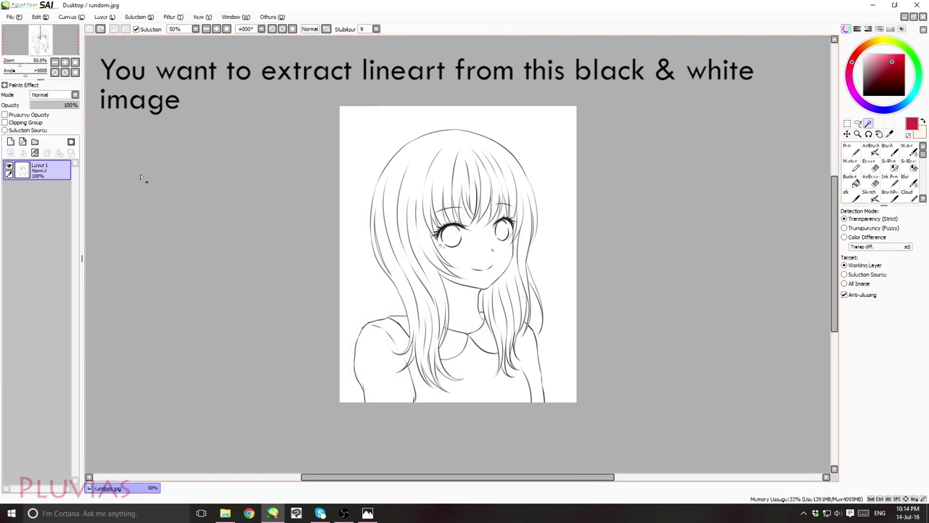
- Add a new layer beneath Layer1 in the black-and-white drawing and fill it with crimson using the Bucket
click(10, 142)
drag(42, 174, 57, 209)
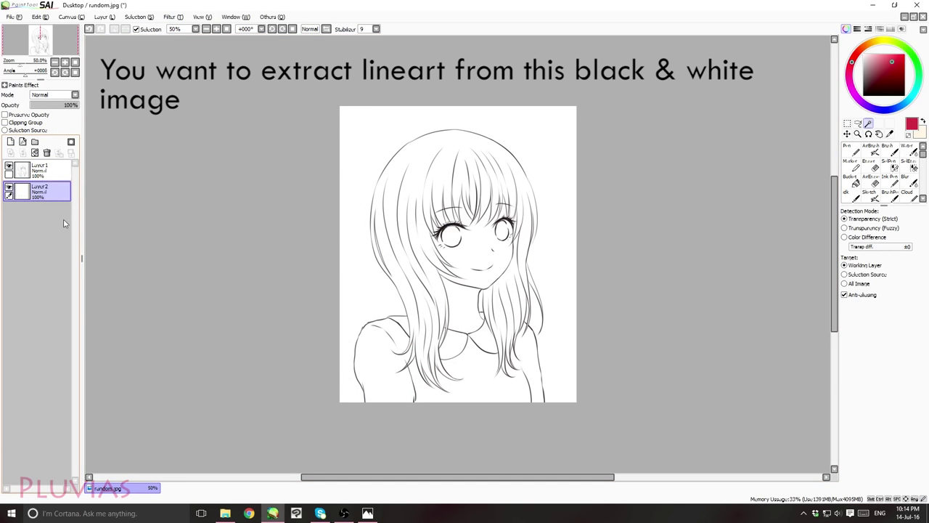
key(g)
- Convert the luminance of Layer1 to transparency so only its black lines stay opaque, keeping the layer at 100% opacity
click(40, 169)
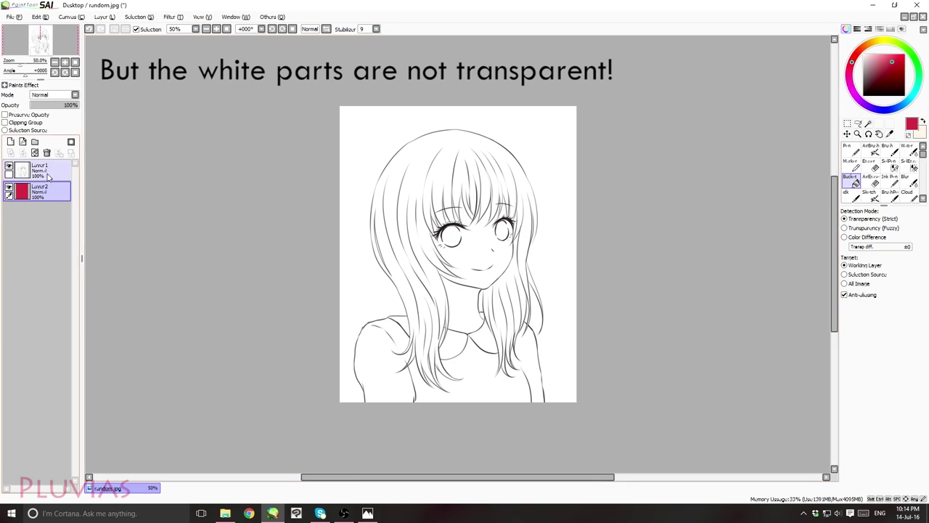
drag(66, 107, 101, 111)
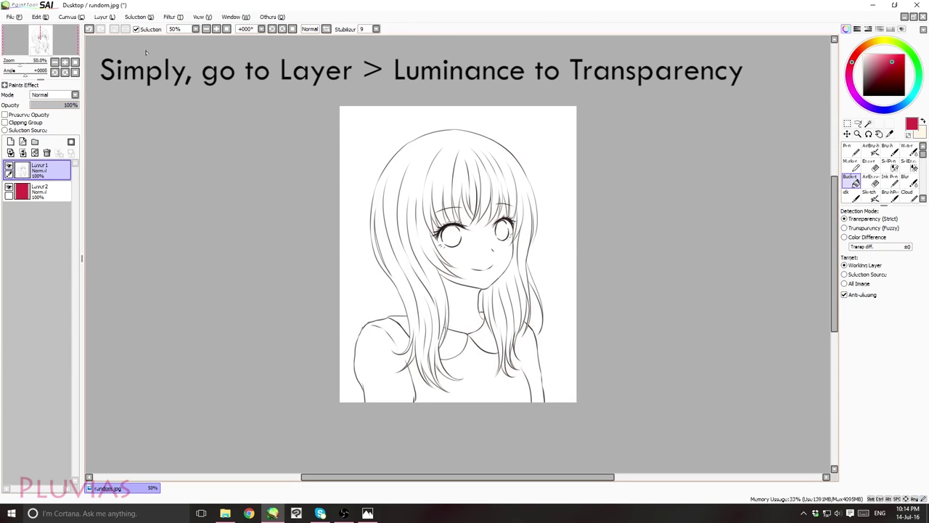
click(104, 16)
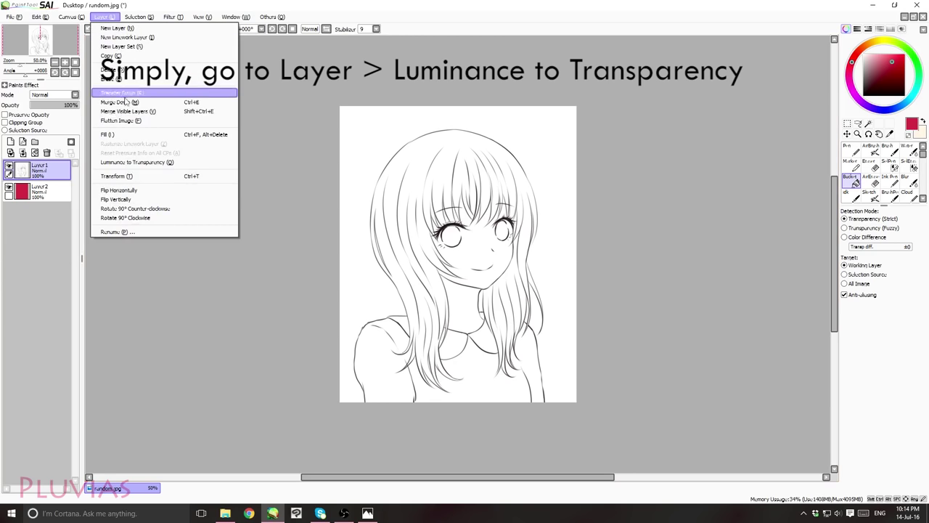
click(150, 164)
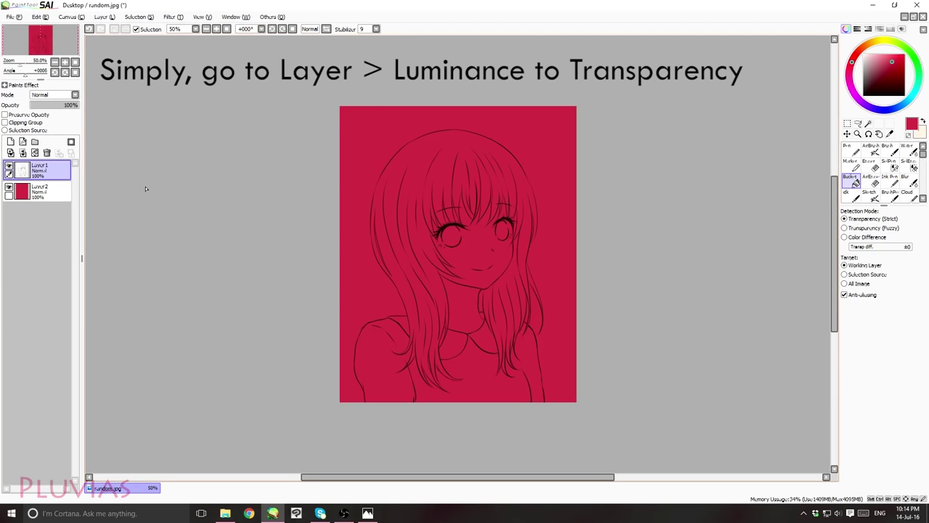
- Try Magic Wand selections on the hair, neck, dress and sleeve areas of the lineart, and deselect everything
click(869, 124)
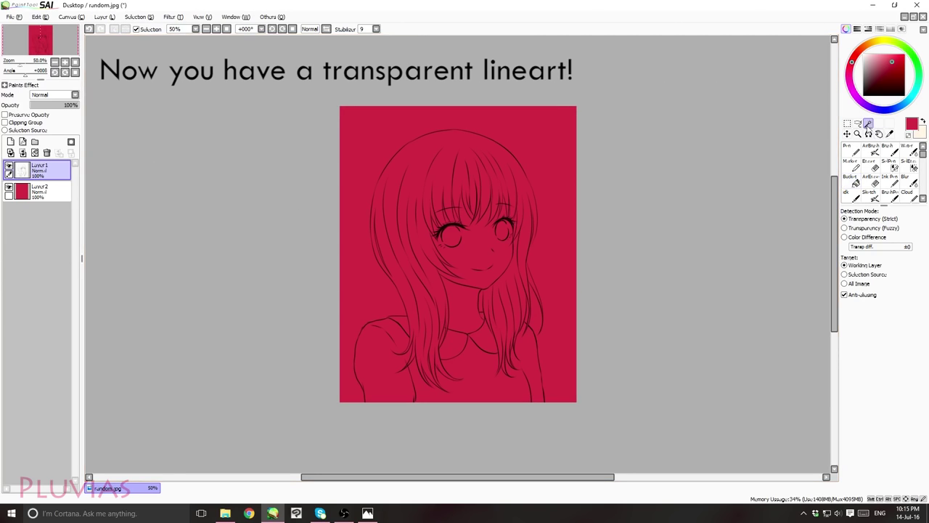
click(447, 173)
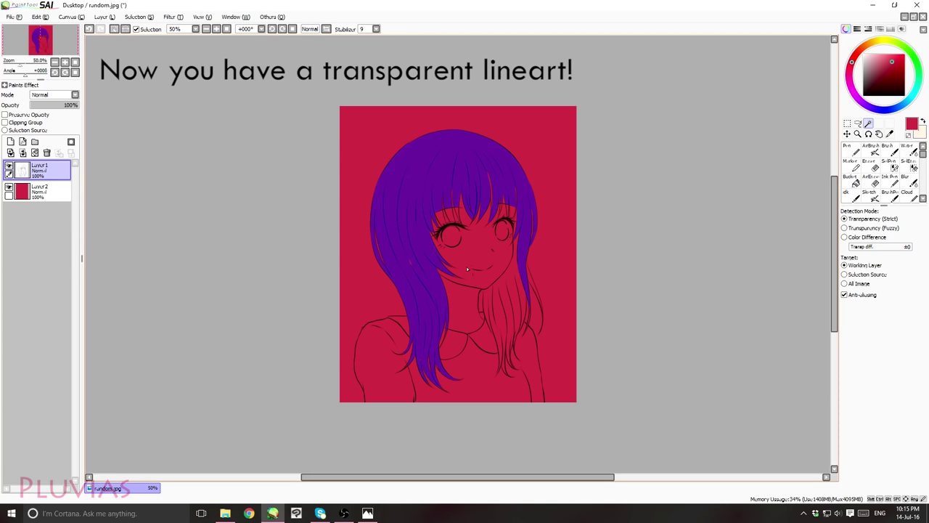
click(466, 321)
click(470, 361)
click(397, 372)
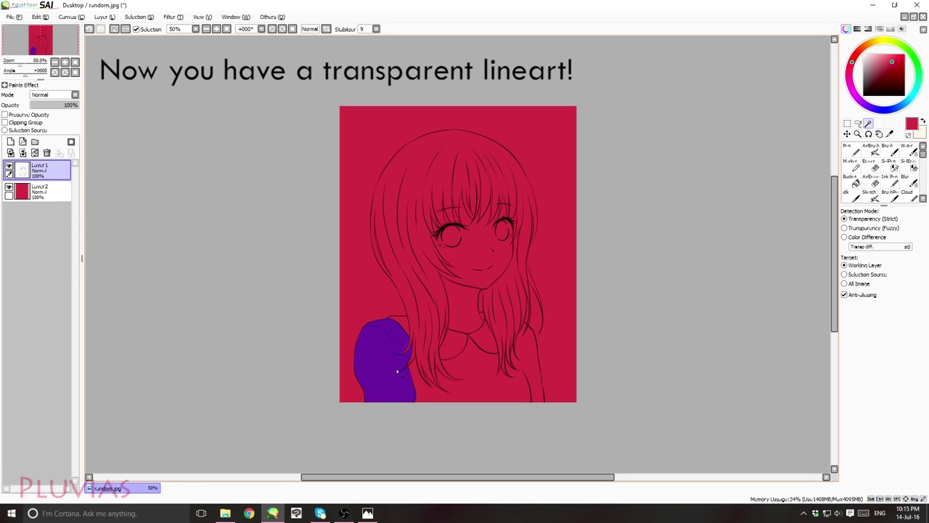
key(ctrl+d)
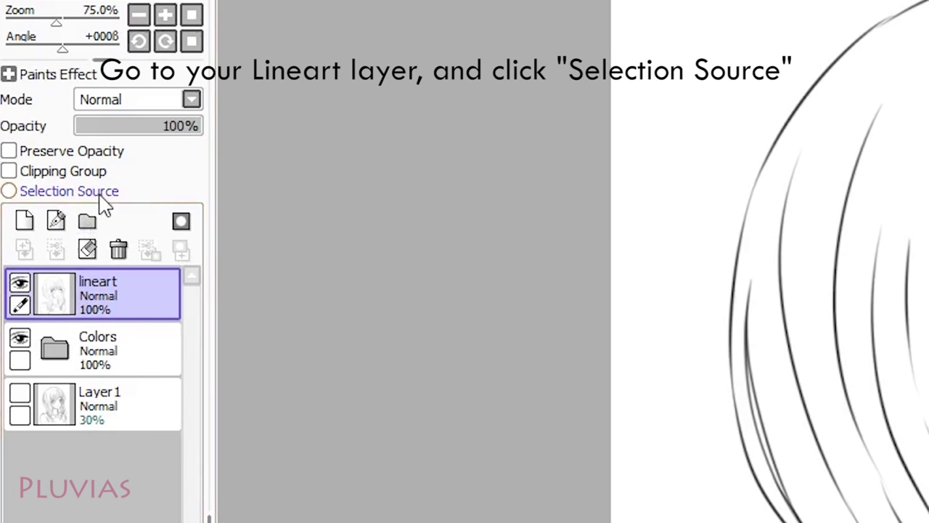
- Make the lineart layer the selection source and add a new layer for the hair inside the Colors folder
click(102, 196)
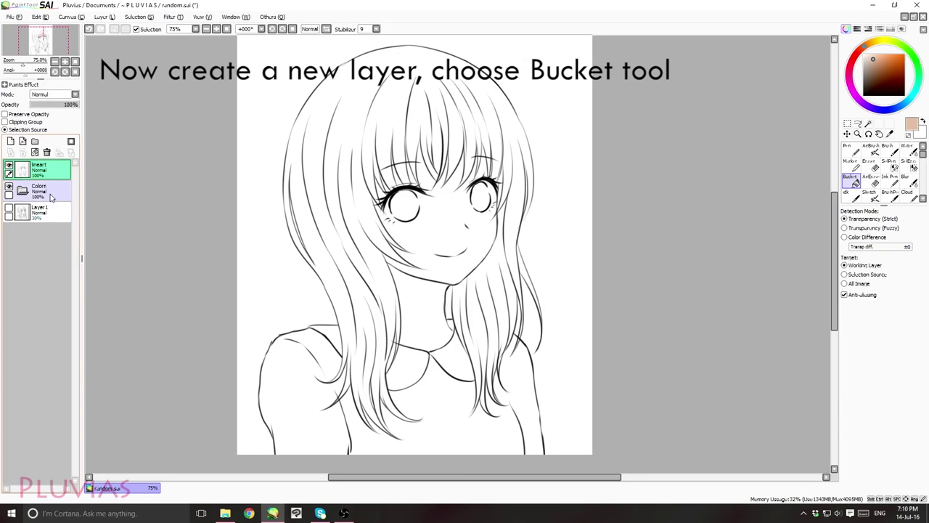
click(51, 194)
click(10, 143)
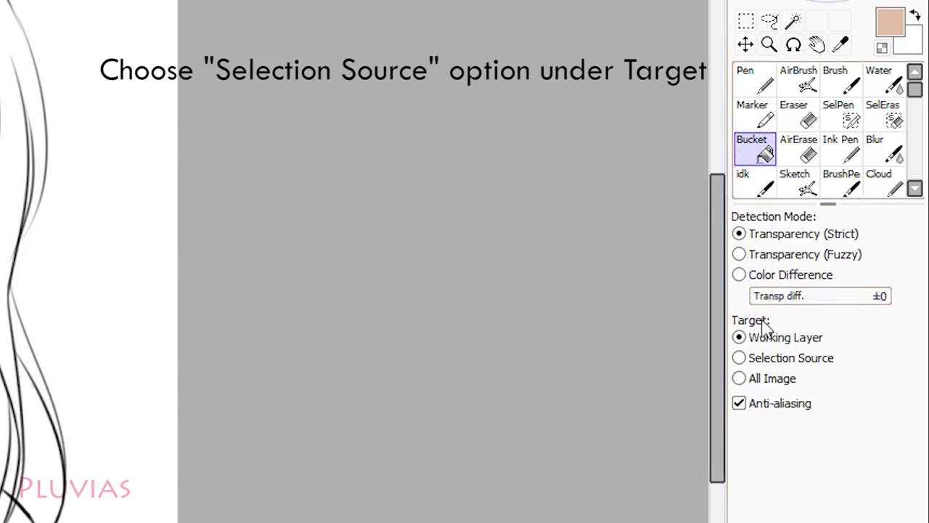
- Set the Bucket's target to Selection Source and fill the hair areas with light brown on the hair layer
click(768, 360)
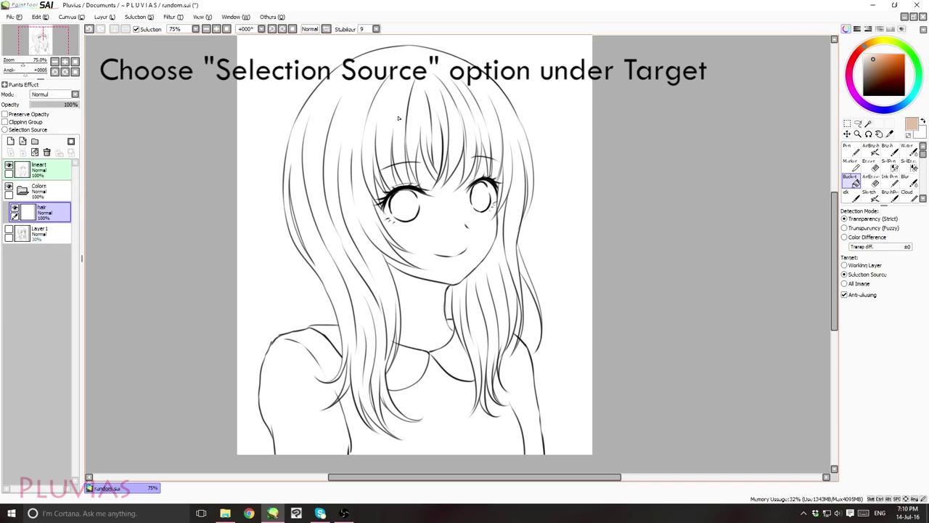
click(398, 120)
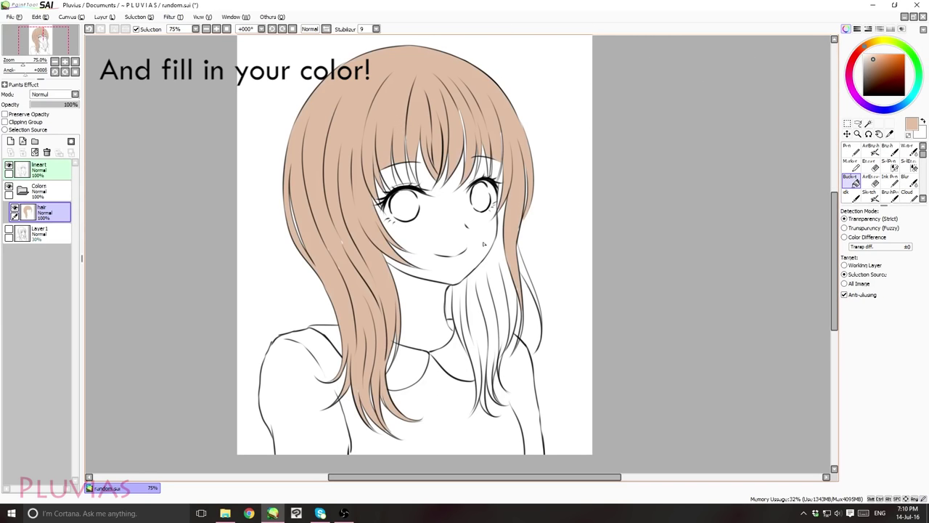
click(490, 273)
click(448, 302)
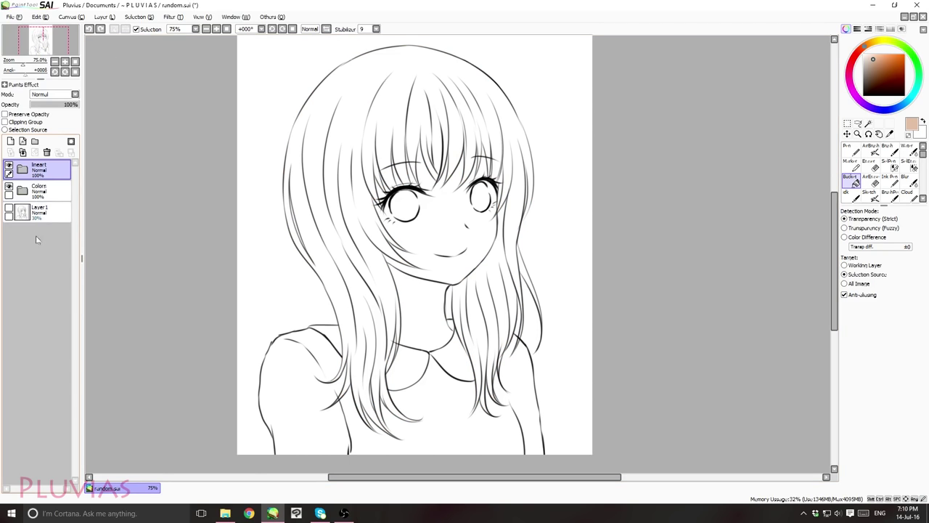
- Expand the lineart folder and inspect its hair, face and body layers by switching each one's visibility off and on
click(39, 168)
click(15, 188)
click(15, 188)
click(14, 209)
click(14, 209)
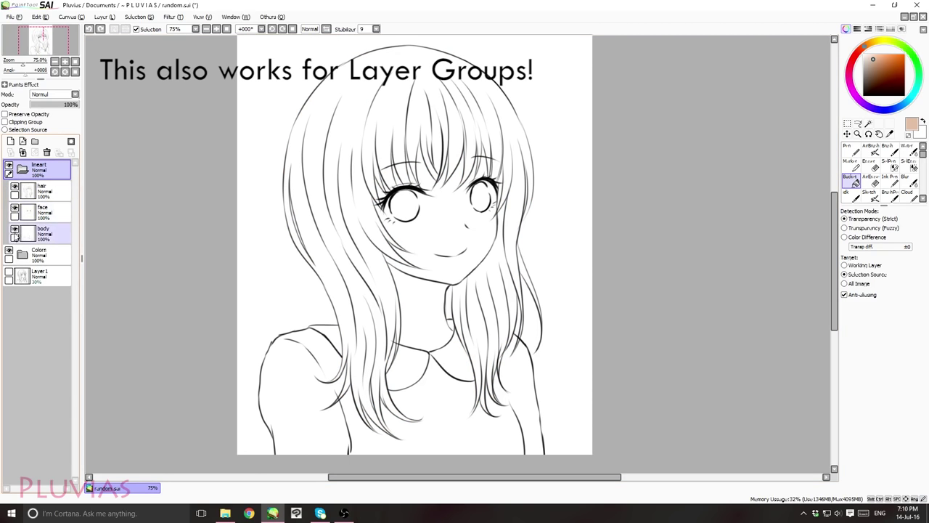
click(14, 230)
click(15, 230)
- Make the whole lineart folder the selection source and collapse it
click(35, 130)
click(22, 168)
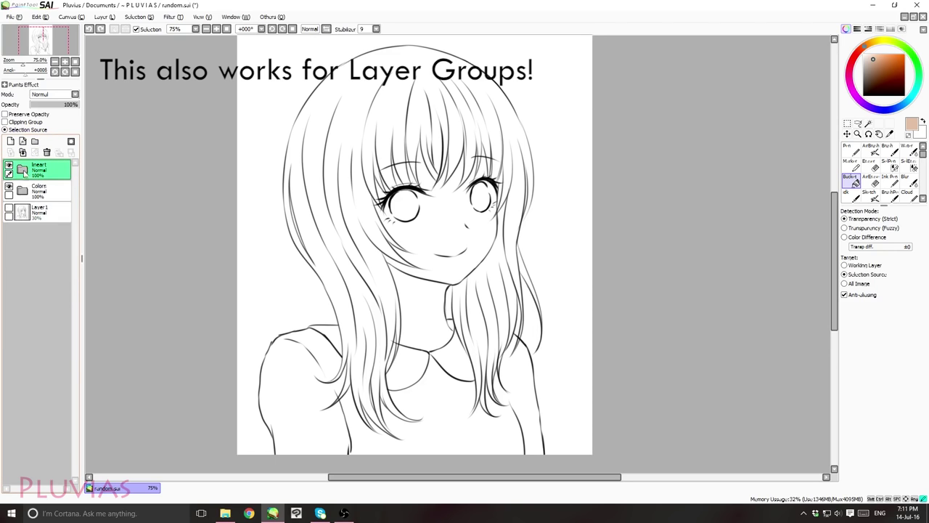
- Fill the hair areas, including the gaps around the bangs, with light brown on the hair layer in the Colors folder
click(22, 190)
click(45, 212)
click(327, 182)
click(455, 296)
click(524, 267)
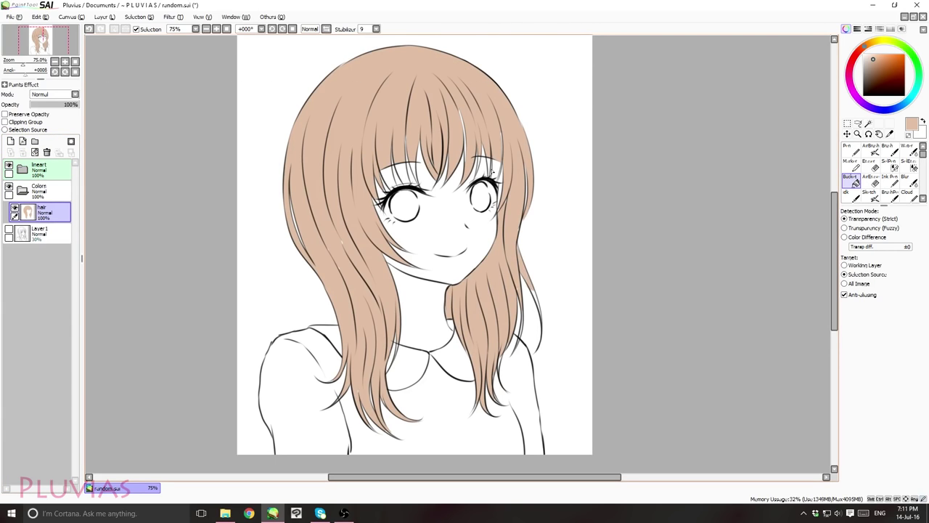
click(496, 168)
click(400, 172)
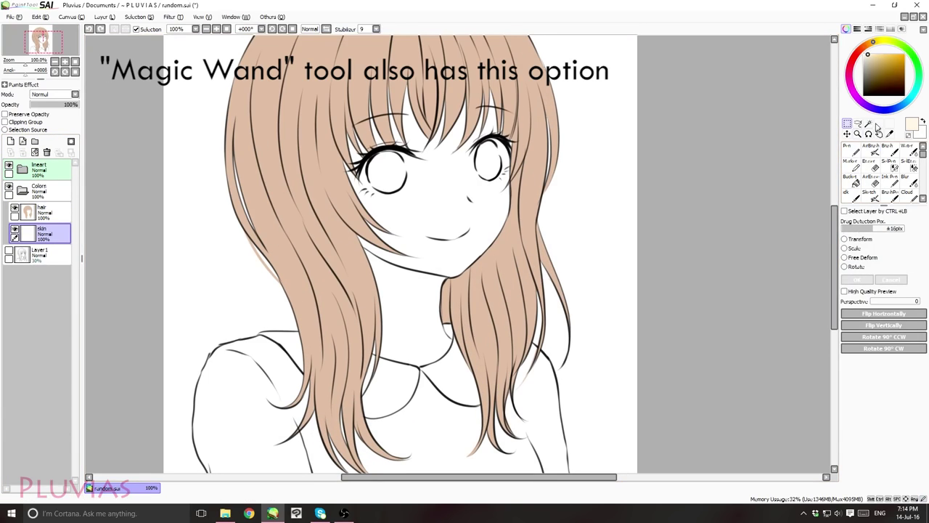
- Select the face, neck and skin gaps between the bangs with the Magic Wand targeting the Selection Source
click(870, 125)
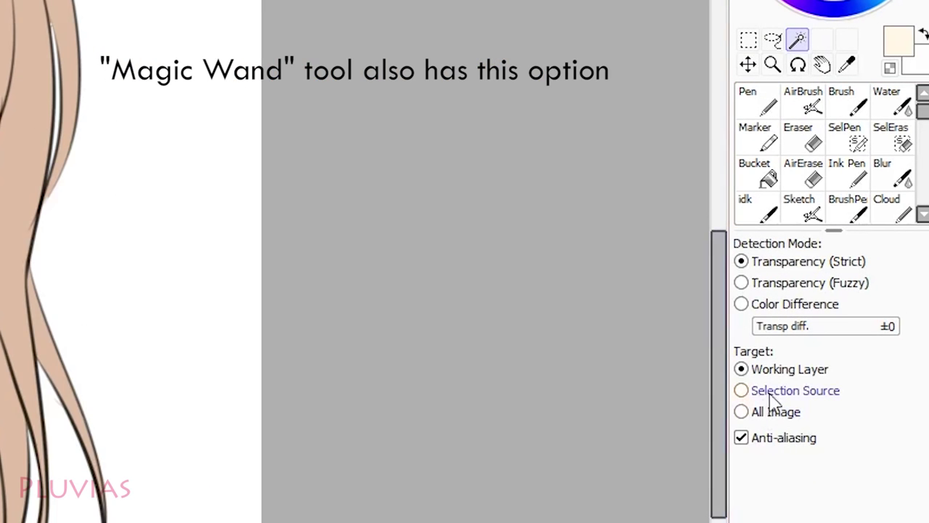
click(857, 278)
click(440, 210)
click(416, 309)
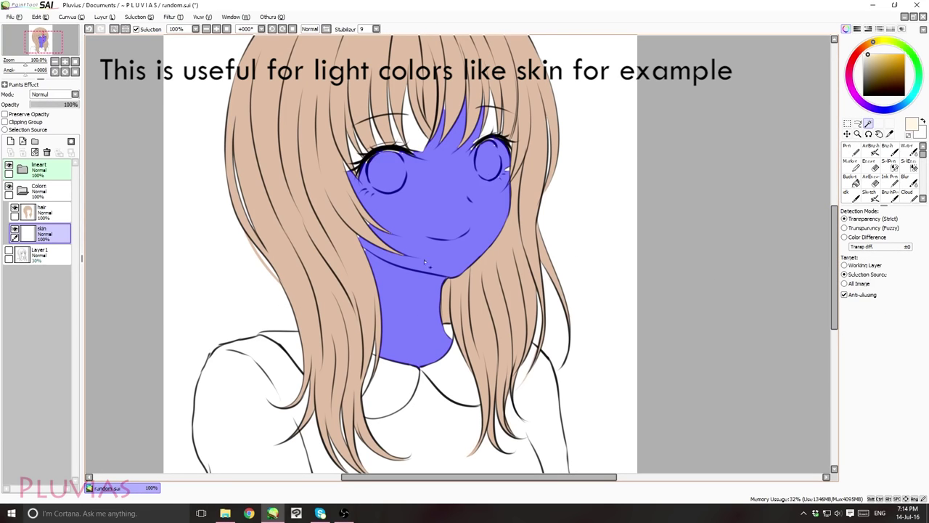
click(492, 125)
click(419, 127)
click(355, 155)
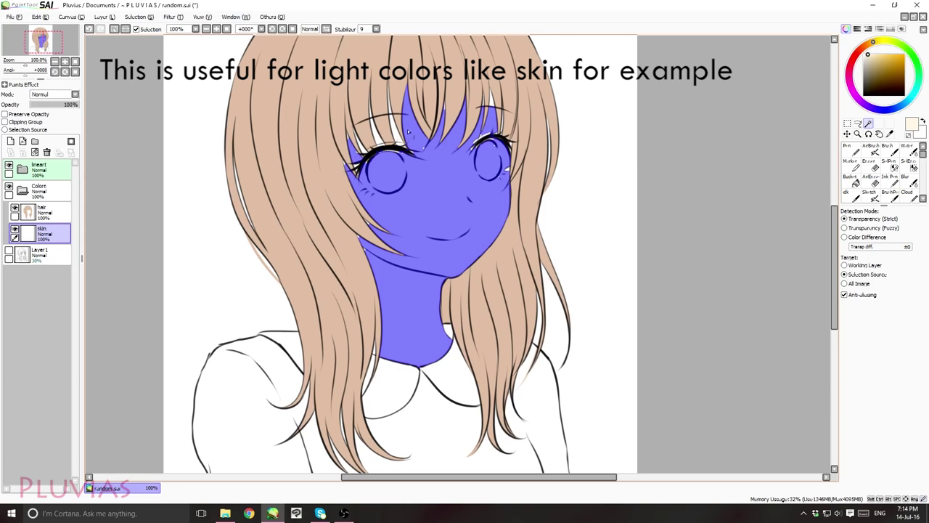
- Paint the remaining skin around the bangs, face and neck into the selection with the SelPen
key(x)
key(s)
mouse_move(396, 138)
mouse_down()
mouse_move(351, 197)
mouse_move(443, 326)
mouse_move(507, 107)
mouse_move(381, 76)
mouse_up()
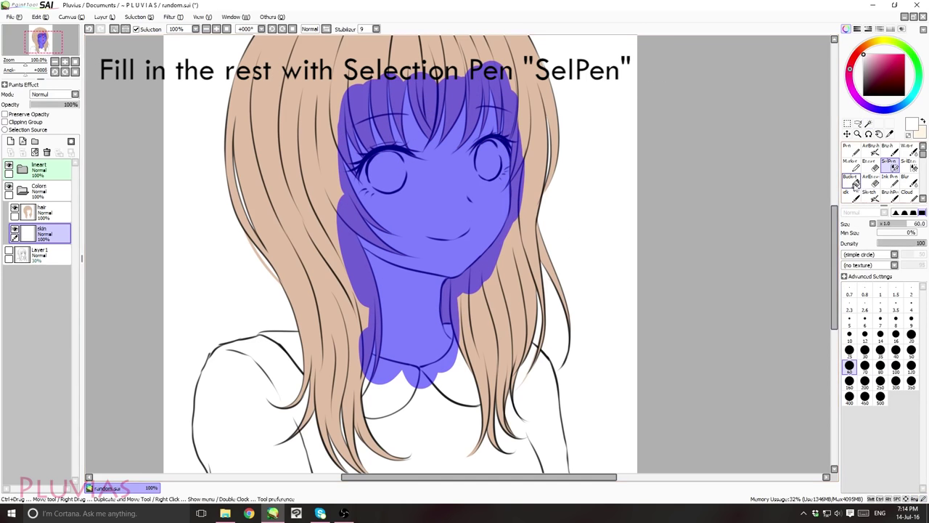
- Fill the selection on the skin layer with a pale cream using the Bucket targeting the Working Layer, and shift the colour's hue towards orange
click(851, 182)
drag(877, 46, 876, 42)
click(870, 54)
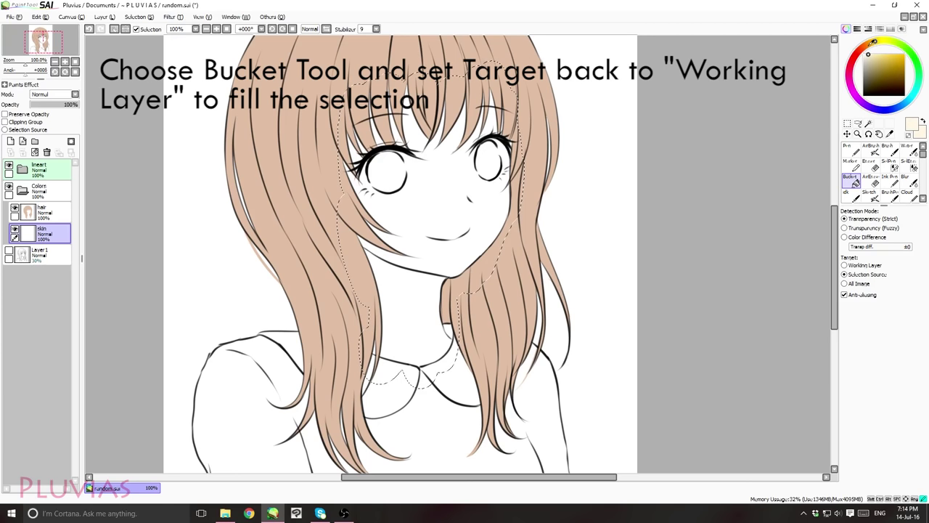
click(846, 265)
click(459, 230)
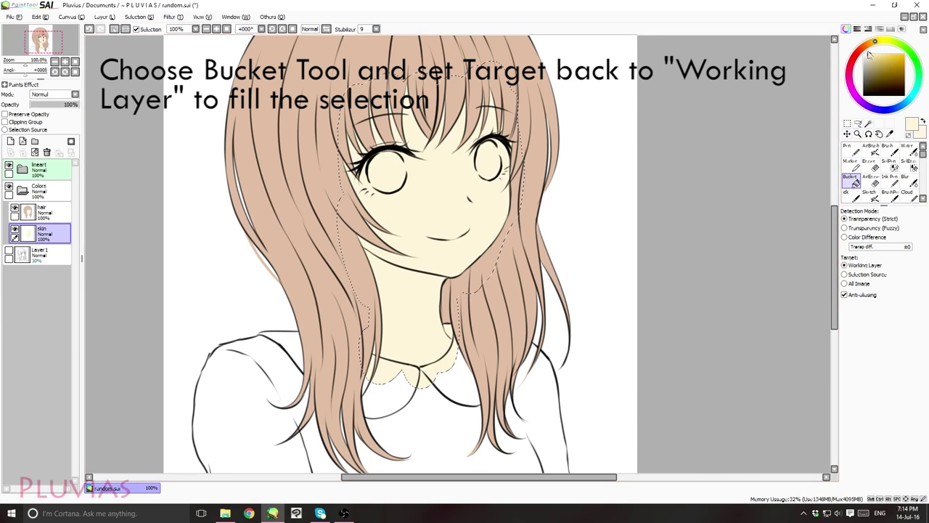
click(873, 44)
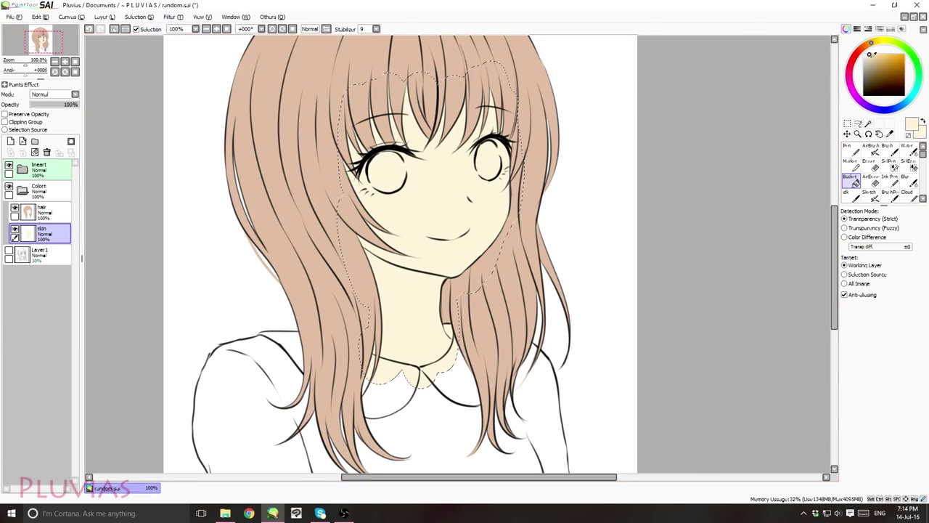
- Choose a muted red and try filling the open eye outlines with the Bucket on the eyes layer, undoing each fill
click(885, 57)
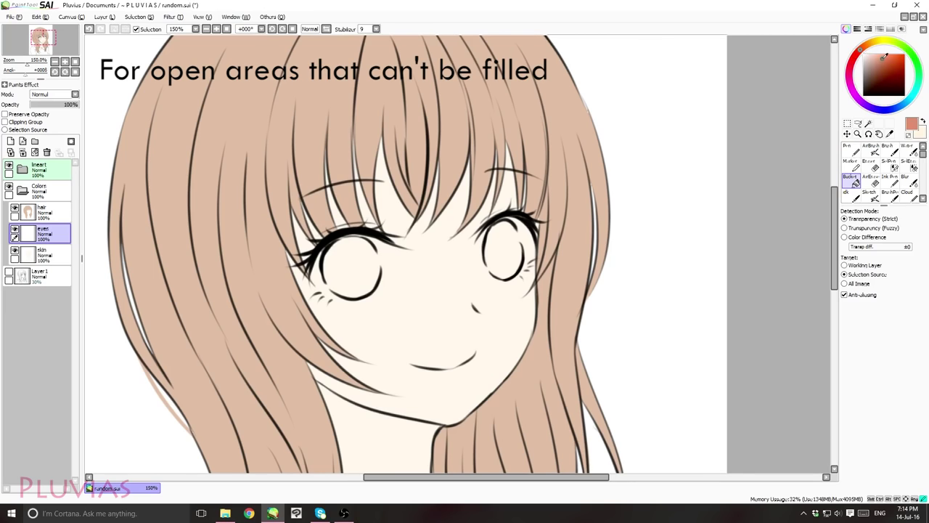
click(854, 58)
click(363, 280)
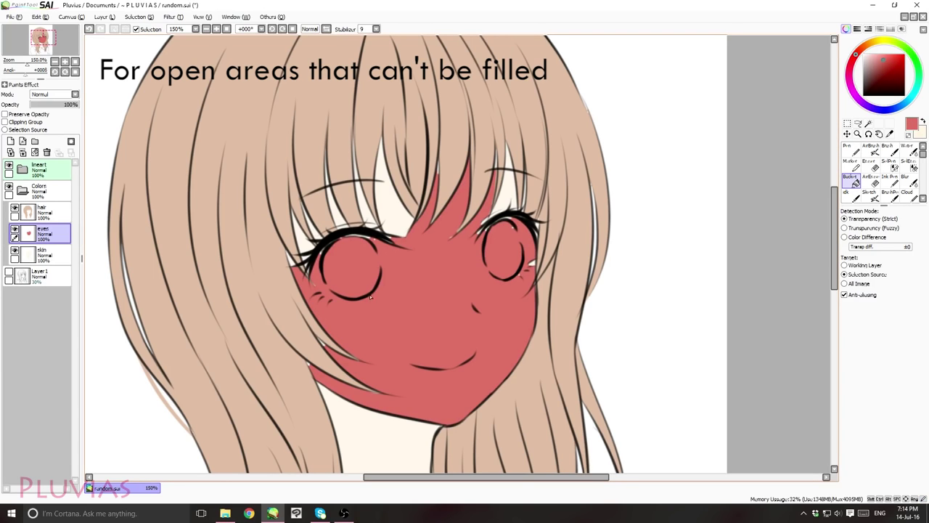
key(ctrl+z)
click(488, 278)
key(ctrl+z)
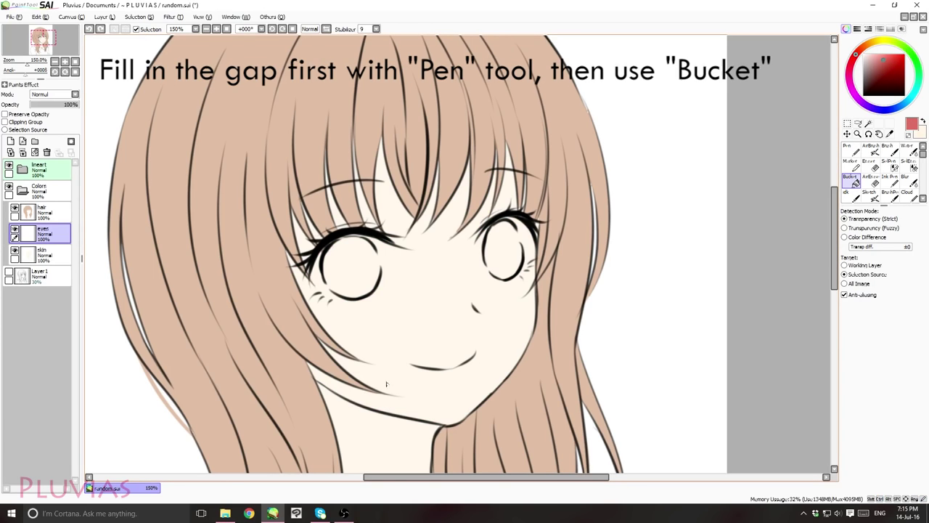
- Close the gaps in both eye outlines with the Pen and fill the irises with red using the Bucket
key(n)
drag(374, 248, 380, 272)
mouse_move(326, 282)
mouse_down()
mouse_move(339, 293)
mouse_move(329, 284)
mouse_up()
drag(516, 228, 522, 252)
drag(485, 262, 493, 275)
click(851, 181)
click(503, 253)
click(351, 270)
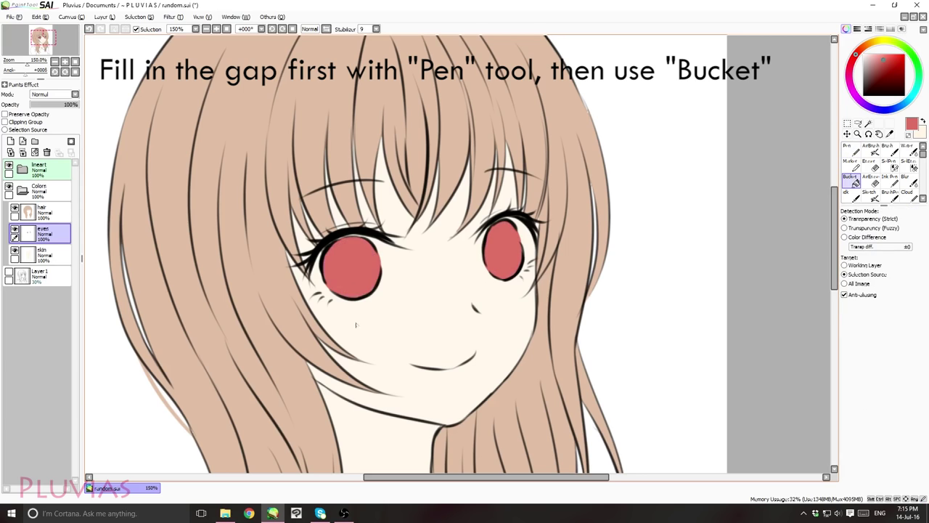
- Add a new layer, and apply the Fringe effect to the clipped Layer2 above the hair layer
click(10, 142)
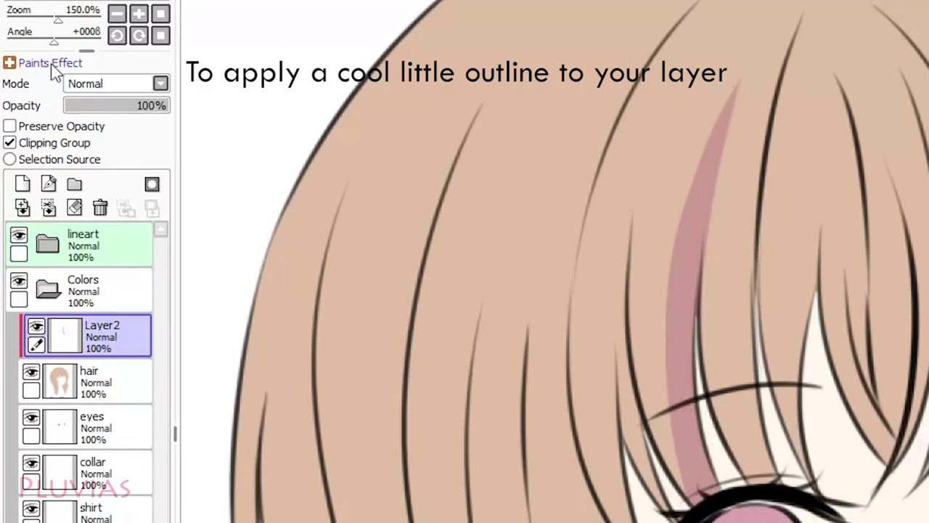
click(57, 62)
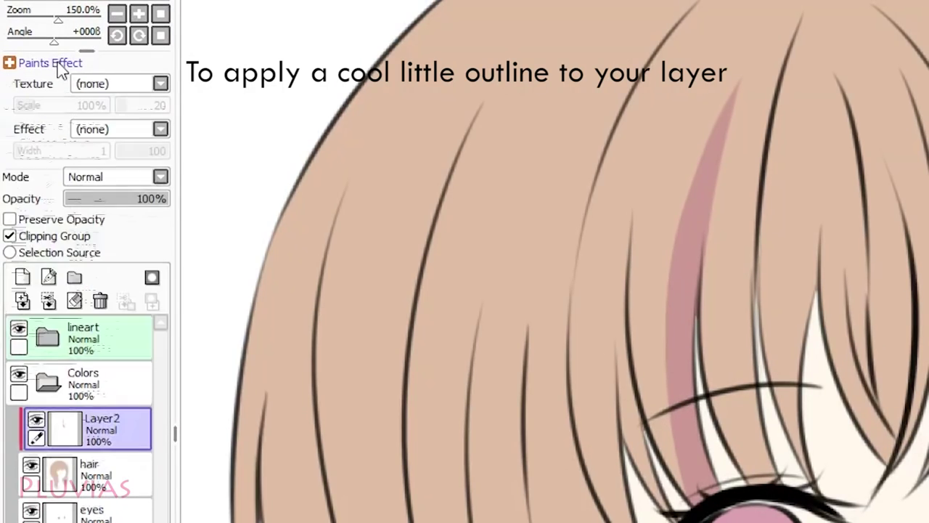
click(114, 129)
click(118, 165)
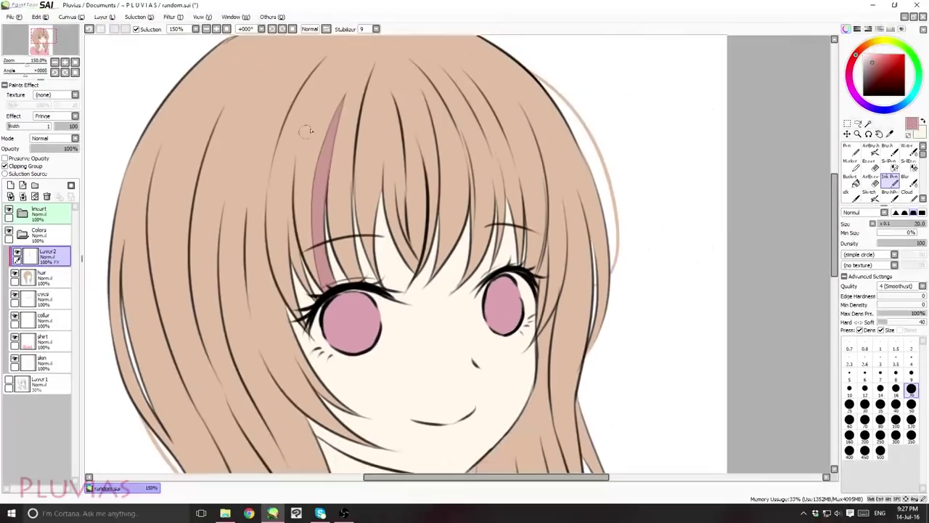
- Paint several tapered pink strands over the bangs above the eye with the Ink Pen on Layer2
drag(314, 128, 317, 276)
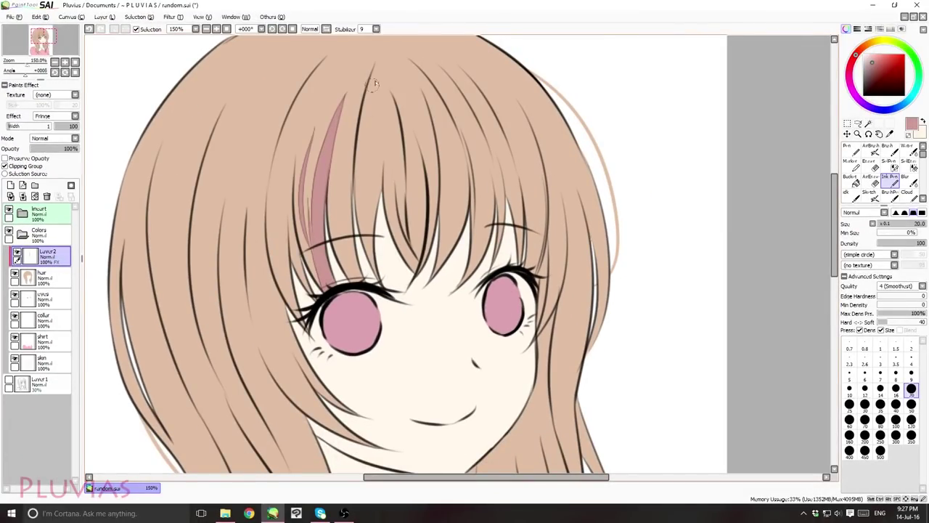
drag(375, 80, 356, 248)
drag(392, 91, 382, 209)
drag(354, 150, 360, 280)
drag(386, 140, 374, 227)
drag(341, 170, 355, 281)
drag(296, 131, 296, 317)
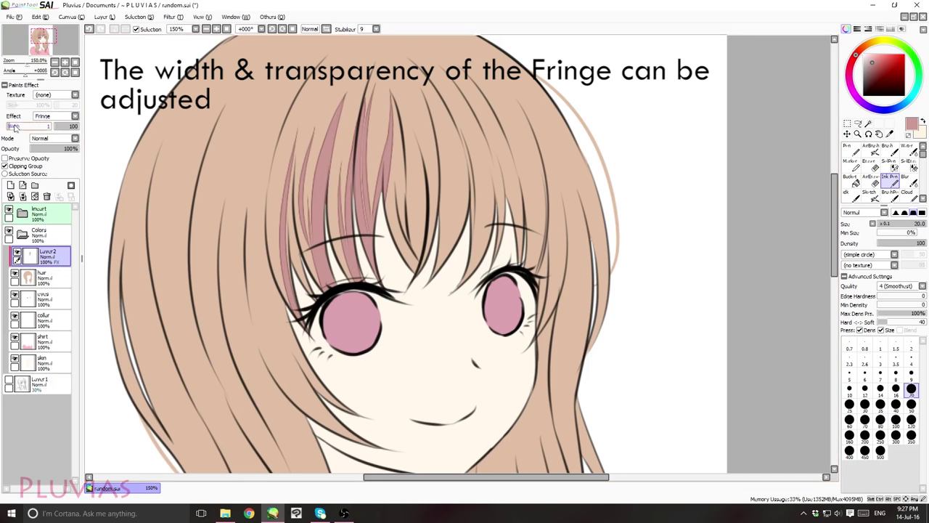
- Adjust the width and transparency of the Fringe effect on Layer2
drag(13, 127, 8, 129)
click(8, 127)
drag(82, 129, 69, 129)
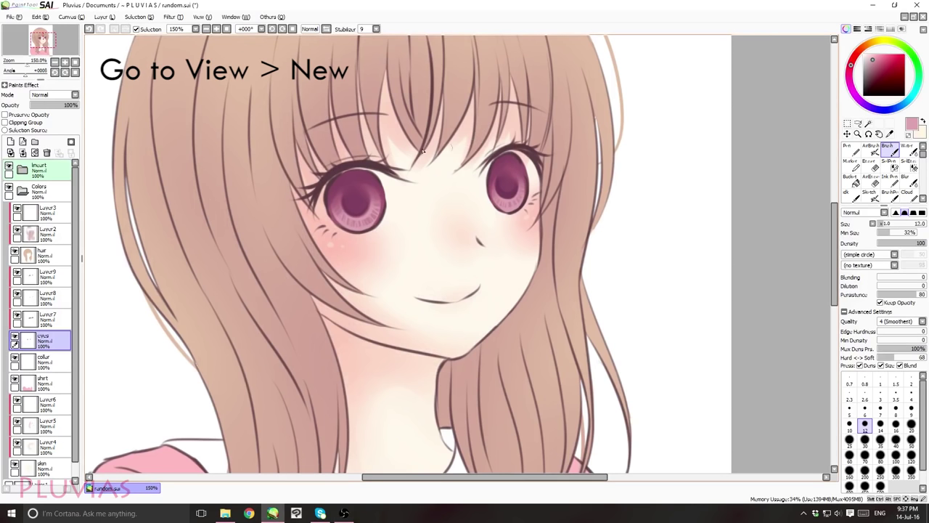
- Open a second view of random.sai and arrange the two windows so both can be seen at once
click(203, 16)
click(212, 29)
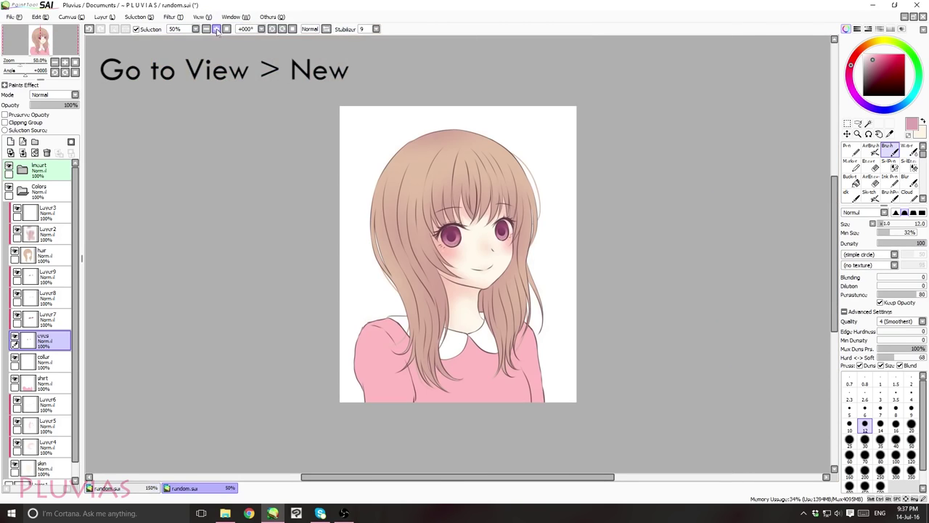
click(913, 17)
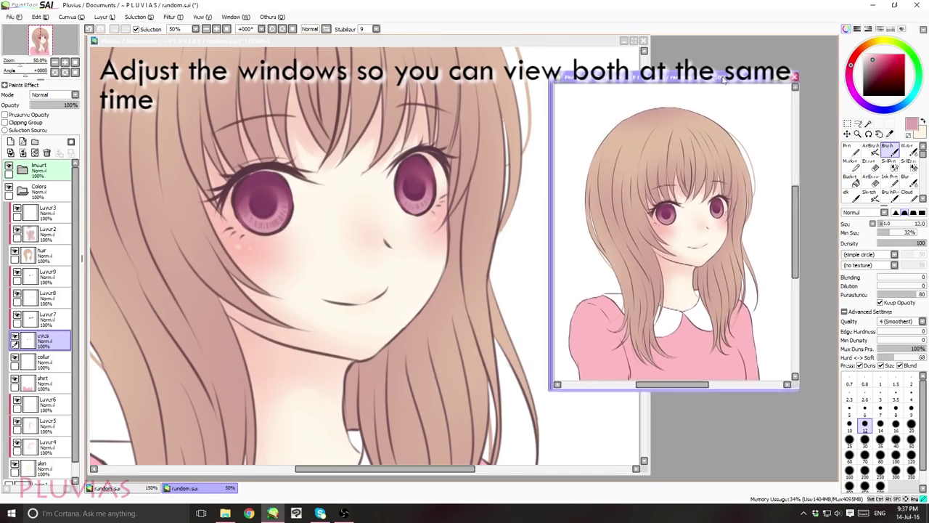
drag(720, 107, 765, 42)
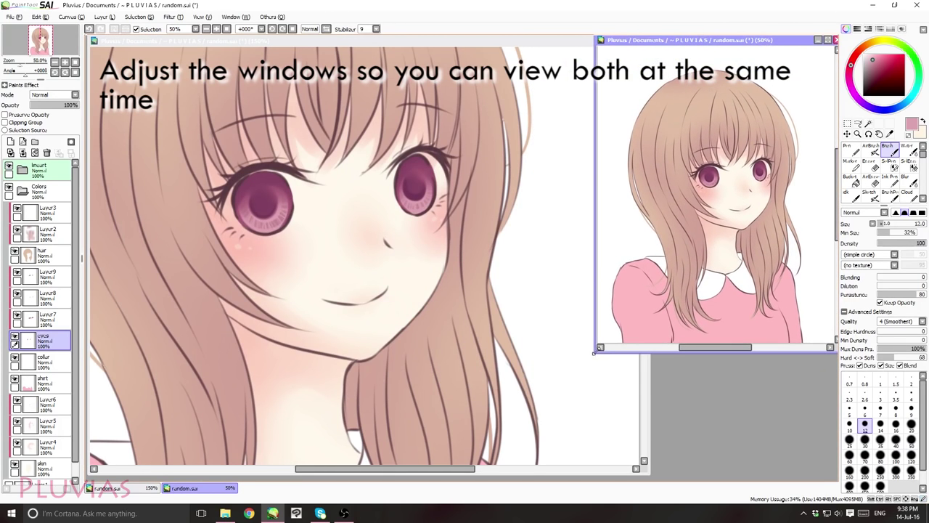
drag(594, 353, 651, 478)
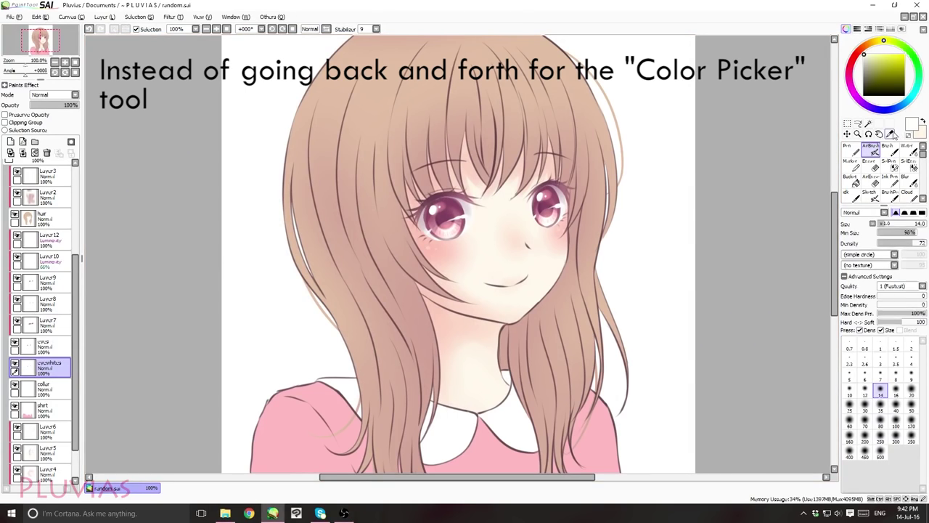
- Sample the hair's light brown and an iris colour with the Color Picker, and return to the Pen
alt+click(397, 230)
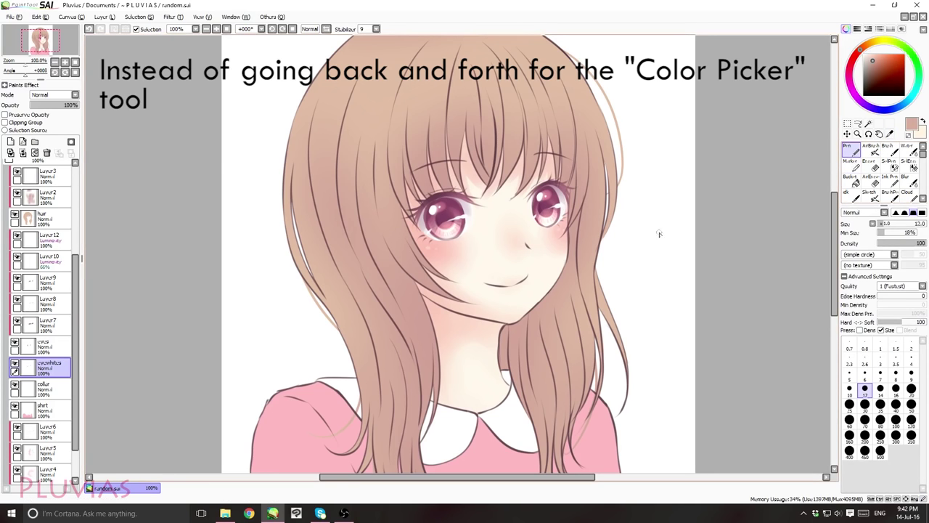
click(889, 135)
click(556, 207)
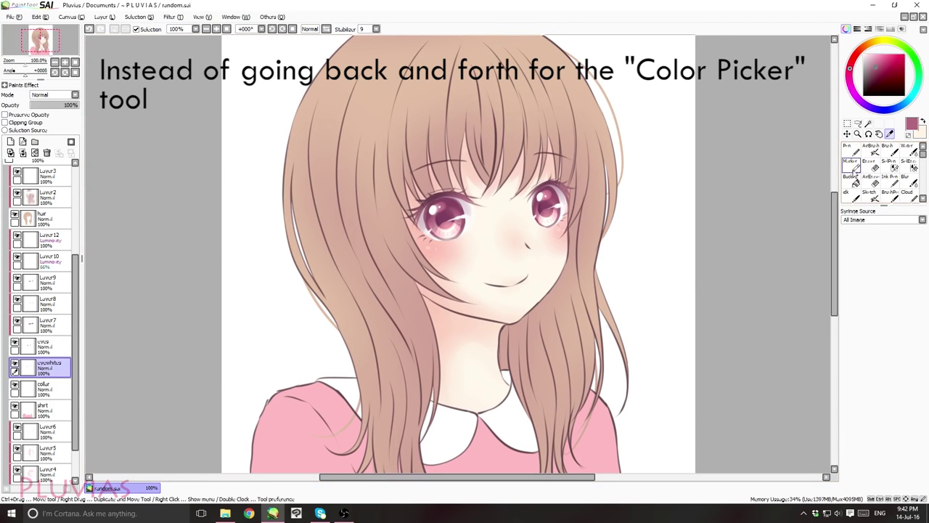
click(852, 151)
- Quickly sample colours from both irises and the hair without leaving the Pen tool
right_click(546, 212)
right_click(546, 197)
right_click(438, 233)
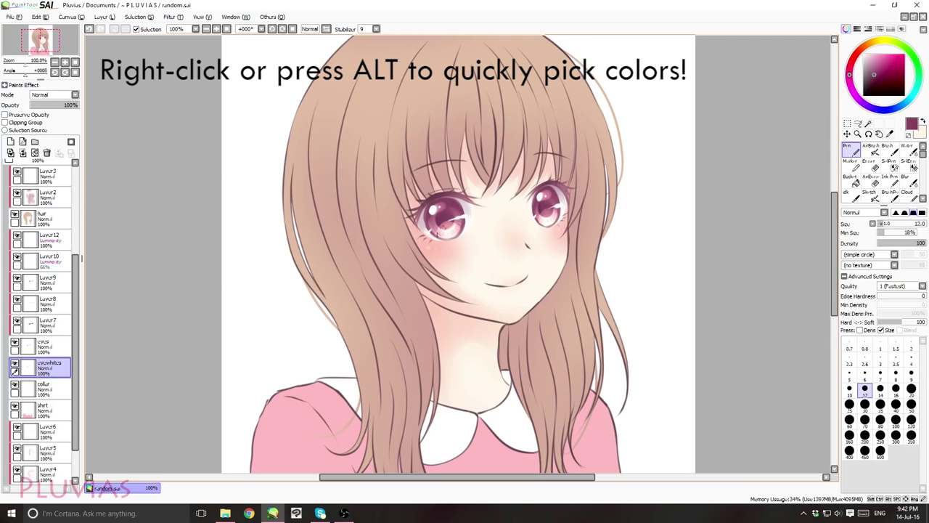
right_click(452, 231)
right_click(545, 198)
right_click(550, 213)
right_click(570, 161)
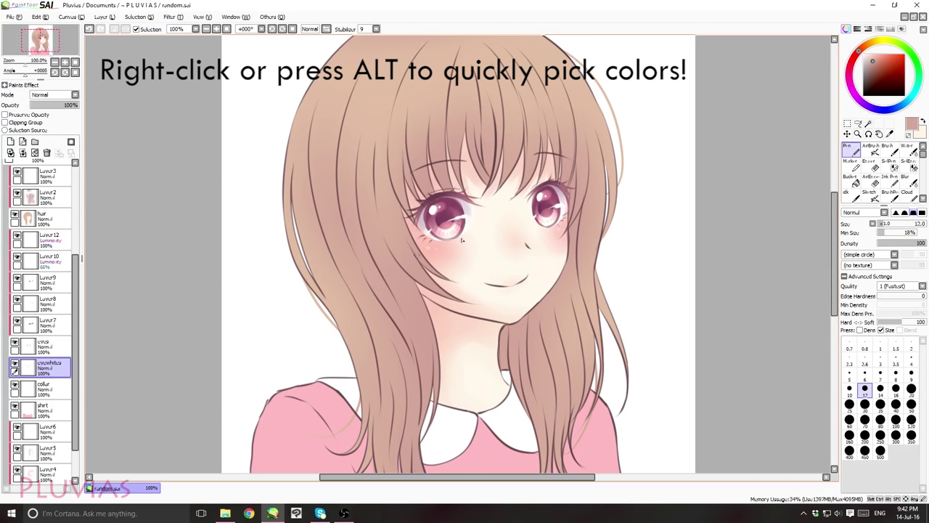
alt+click(448, 208)
alt+click(546, 207)
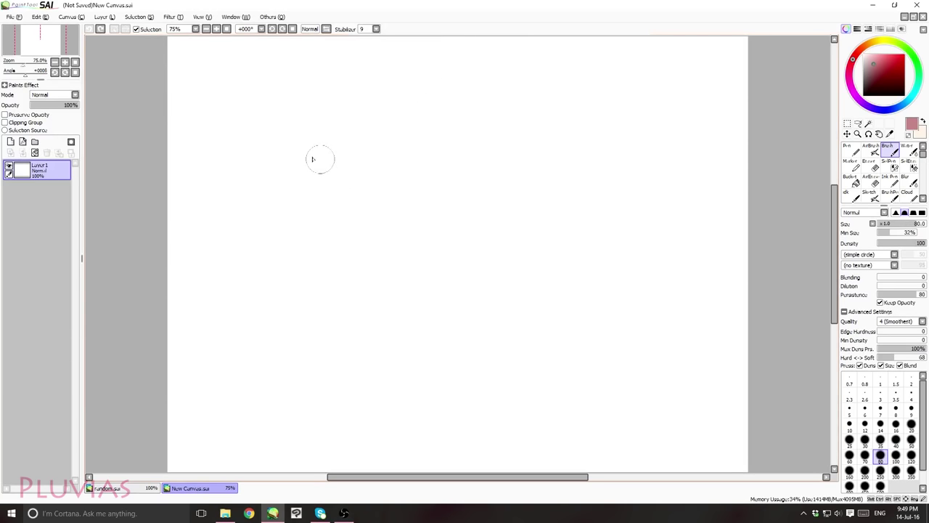
- Paint a curved stroke on the new canvas with the Brush and erase part of it using the transparent colour
drag(326, 114, 335, 306)
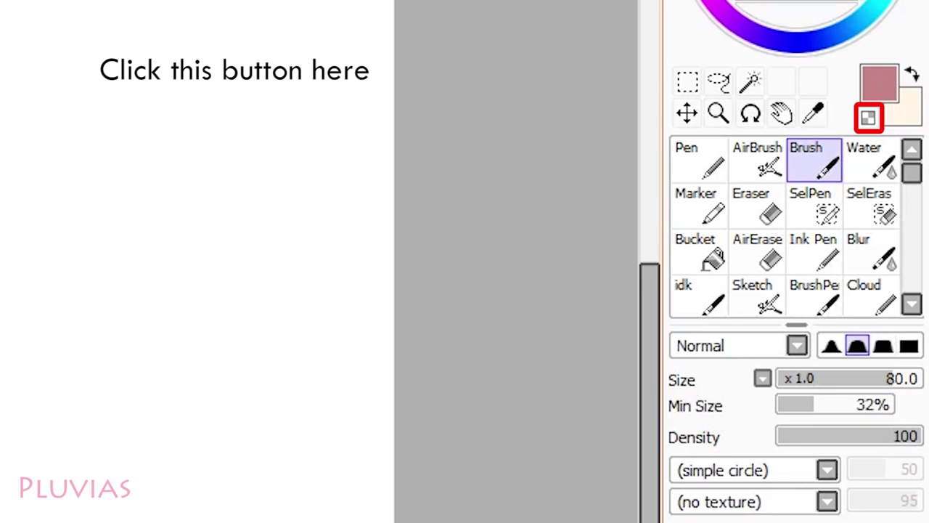
click(870, 118)
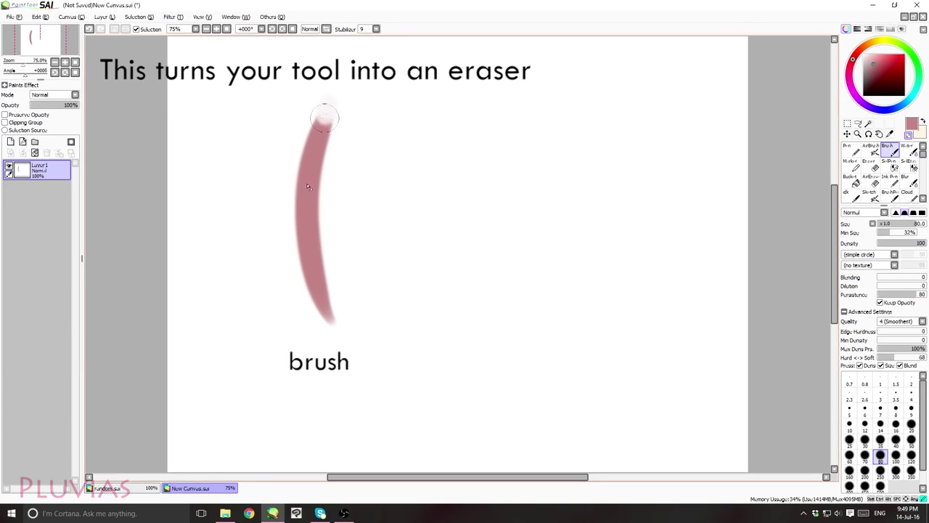
drag(332, 243, 334, 86)
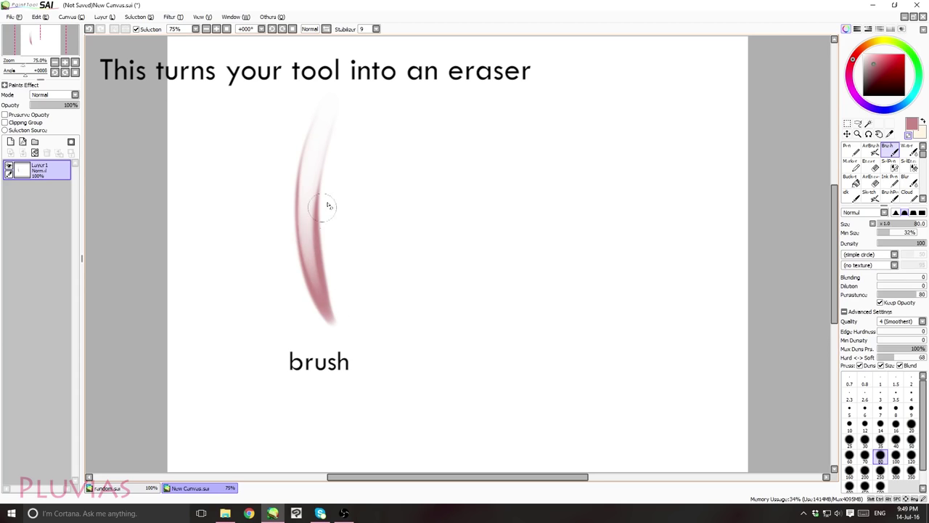
- Paint a wide curved stroke beside the first with the Water tool and partly erase it using the transparent colour
click(908, 150)
click(911, 450)
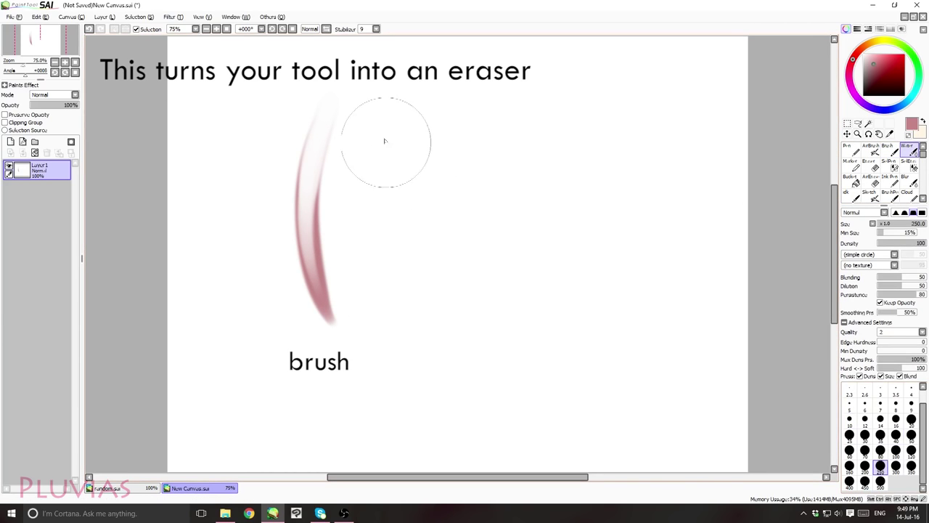
drag(410, 90, 420, 327)
click(909, 135)
mouse_move(436, 67)
mouse_down()
mouse_move(422, 250)
mouse_move(432, 48)
mouse_move(422, 217)
mouse_up()
- Switch to the AirBrush and set its size to 250
click(872, 151)
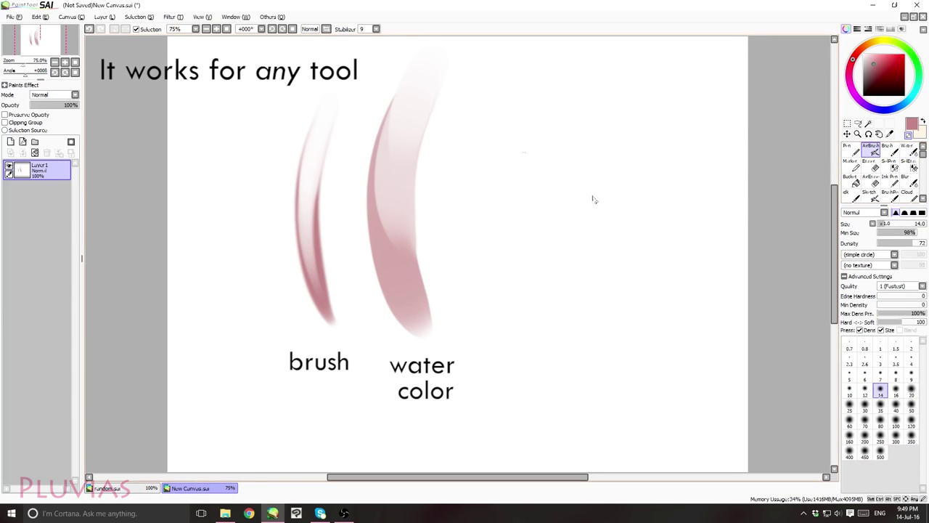
click(879, 440)
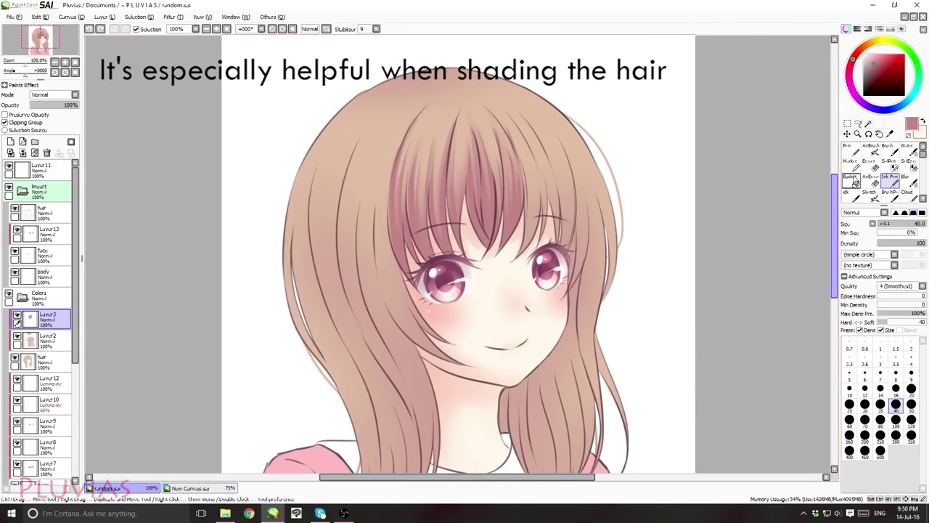
- Shade the hair strands beside the face on Layer3 with the Brush at size 40
click(890, 150)
click(896, 441)
drag(384, 138, 362, 260)
drag(361, 200, 406, 360)
drag(376, 169, 444, 359)
drag(381, 268, 418, 352)
- Blend the new shading on the side hair with the Water tool
click(909, 151)
mouse_move(373, 212)
mouse_down()
mouse_move(382, 137)
mouse_move(368, 222)
mouse_up()
drag(384, 142, 366, 294)
mouse_move(390, 175)
mouse_down()
mouse_move(379, 283)
mouse_move(430, 350)
mouse_up()
- Switch back to the Brush with the transparent colour and set its size to 16
click(890, 150)
click(896, 426)
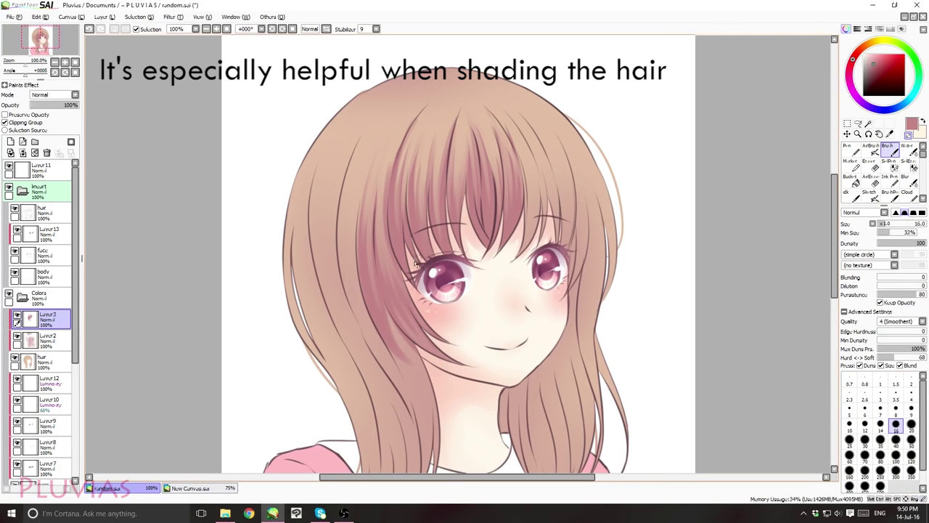